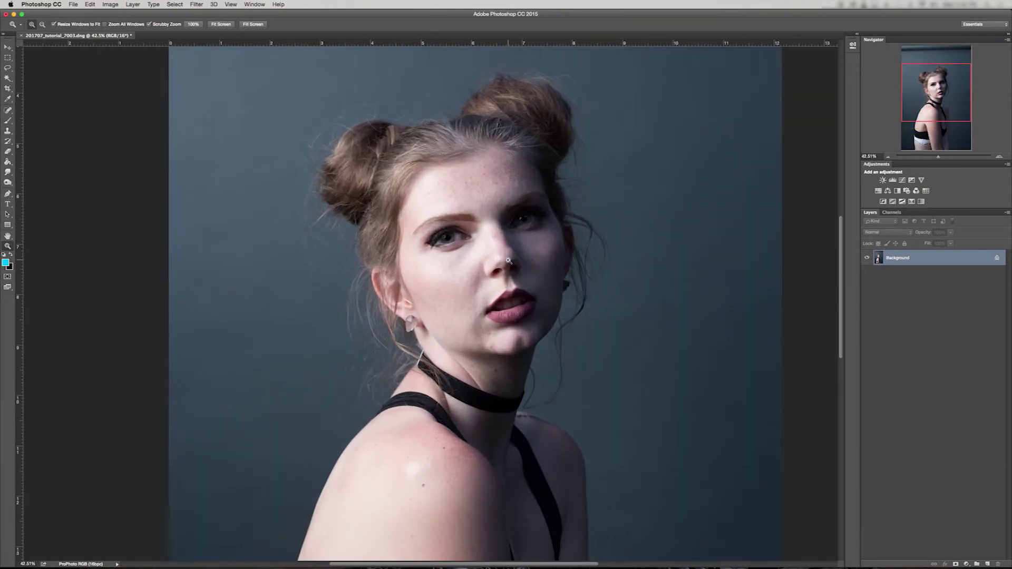
Step: Add a new layer above the Background and name it "things to fix"
{"action": "scroll", "coordinate": [508, 262], "scroll_direction": "down", "scroll_amount": 3}
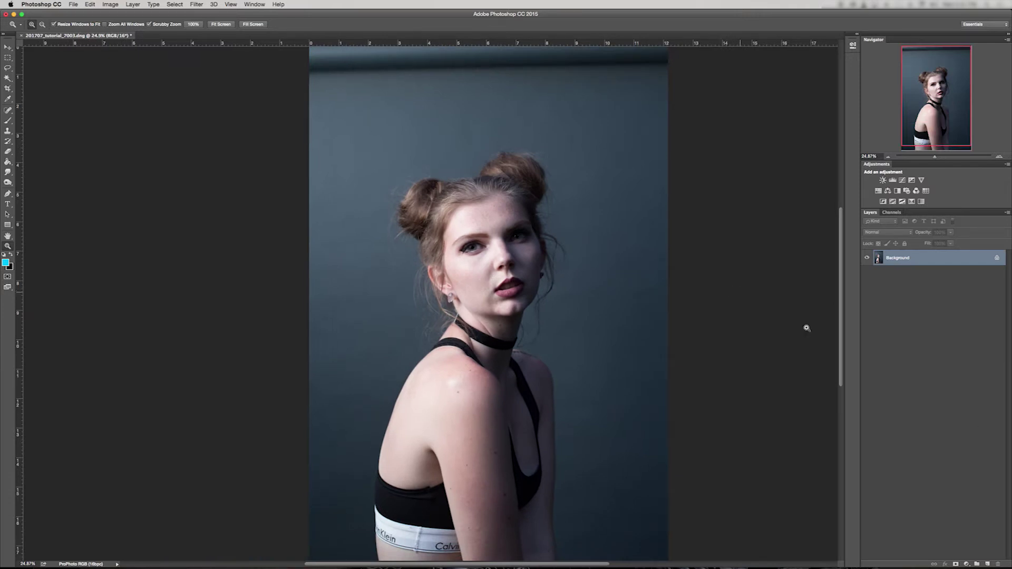
{"action": "left_click", "coordinate": [988, 564]}
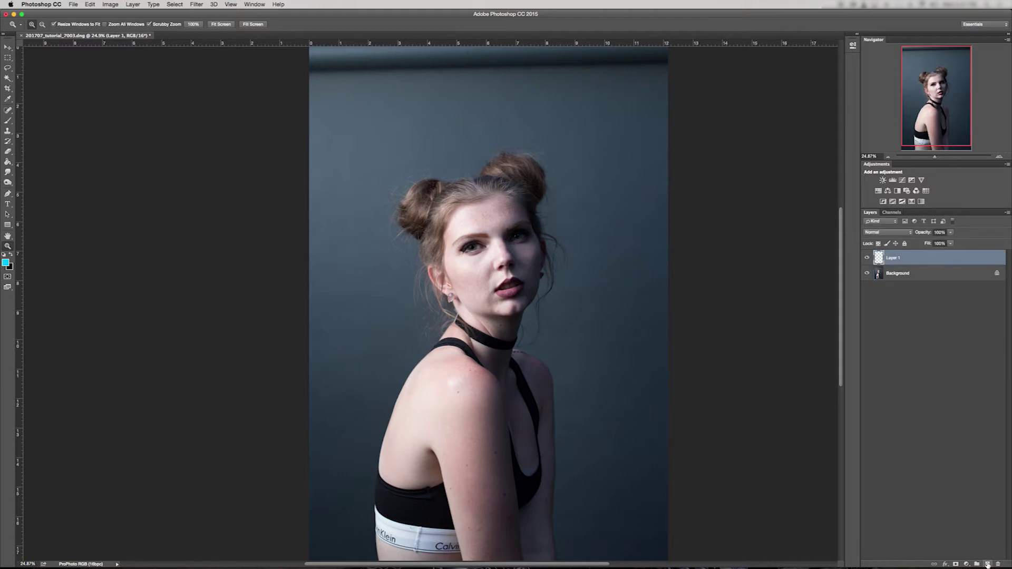
{"action": "double_click", "coordinate": [900, 258]}
{"action": "type", "text": "l"}
{"action": "type", "text": "hings to f"}
{"action": "type", "text": "ix"}
{"action": "key", "text": "Return"}
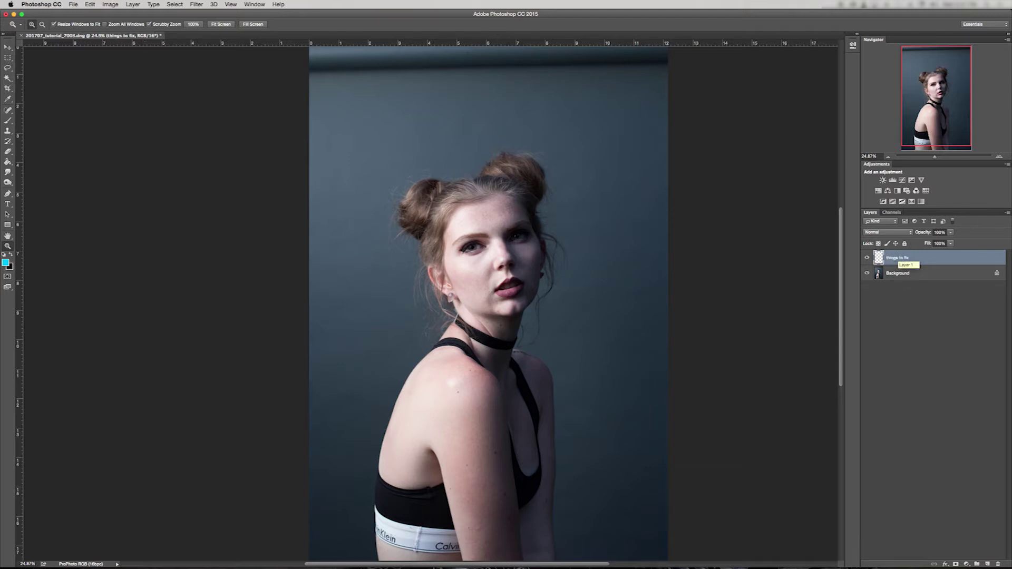
Step: Set up the Brush tool with 100% flow and a bright cyan foreground color
{"action": "key", "text": "b"}
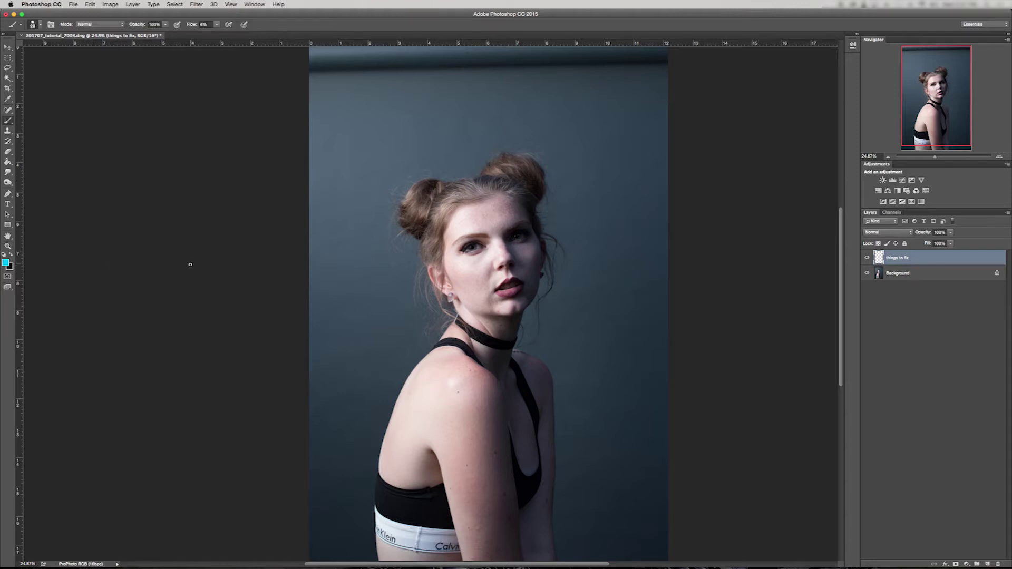
{"action": "left_click_drag", "start_coordinate": [194, 26], "coordinate": [271, 27]}
{"action": "left_click", "coordinate": [7, 263]}
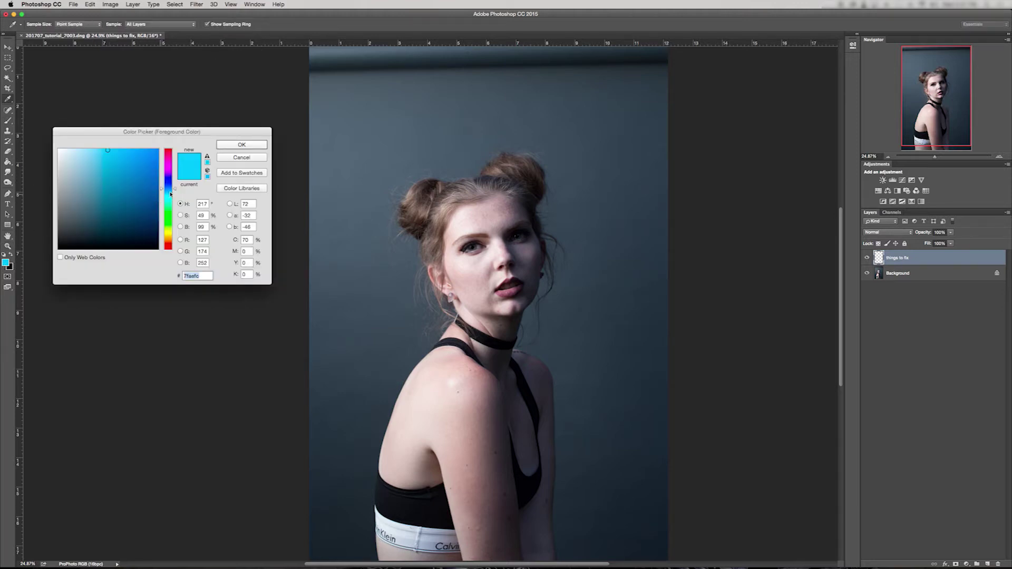
{"action": "left_click", "coordinate": [254, 144]}
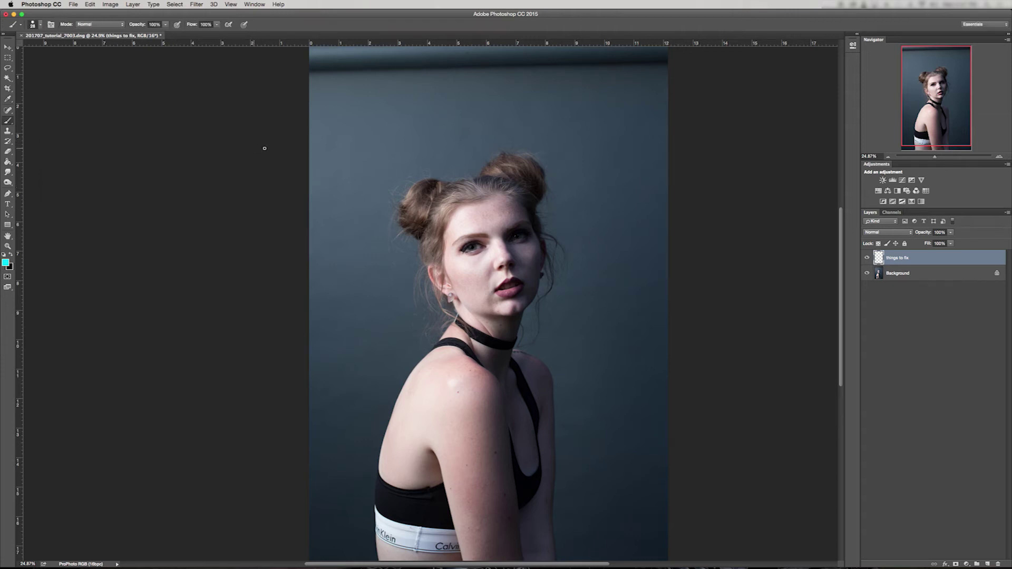
Step: Mark the shoulder highlight, the neck creases, both under-eye areas and the dark band across the backdrop's upper edge with cyan strokes
{"action": "key", "text": "z"}
{"action": "left_click", "coordinate": [545, 230], "text": "alt"}
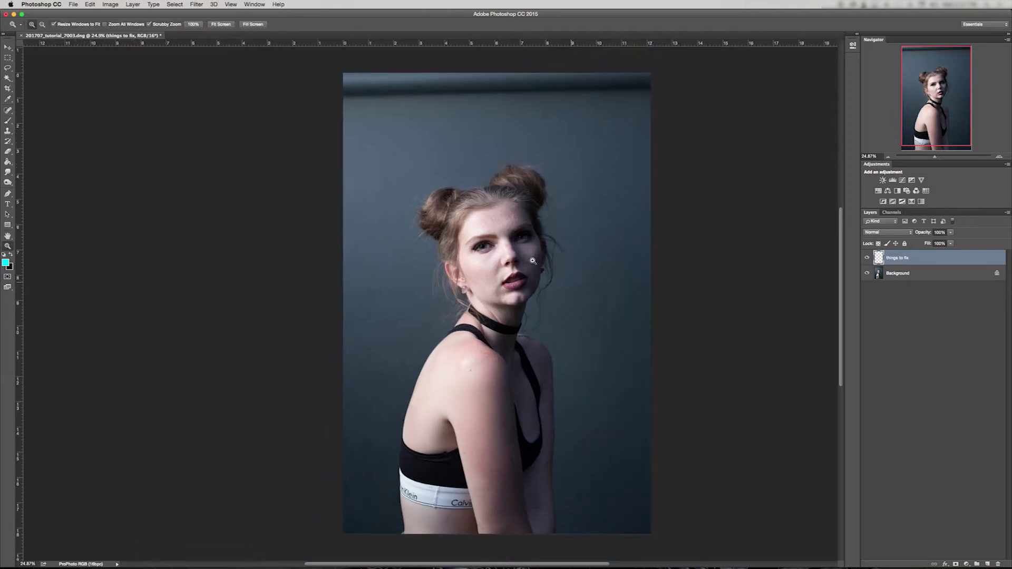
{"action": "left_click_drag", "start_coordinate": [534, 259], "coordinate": [537, 258]}
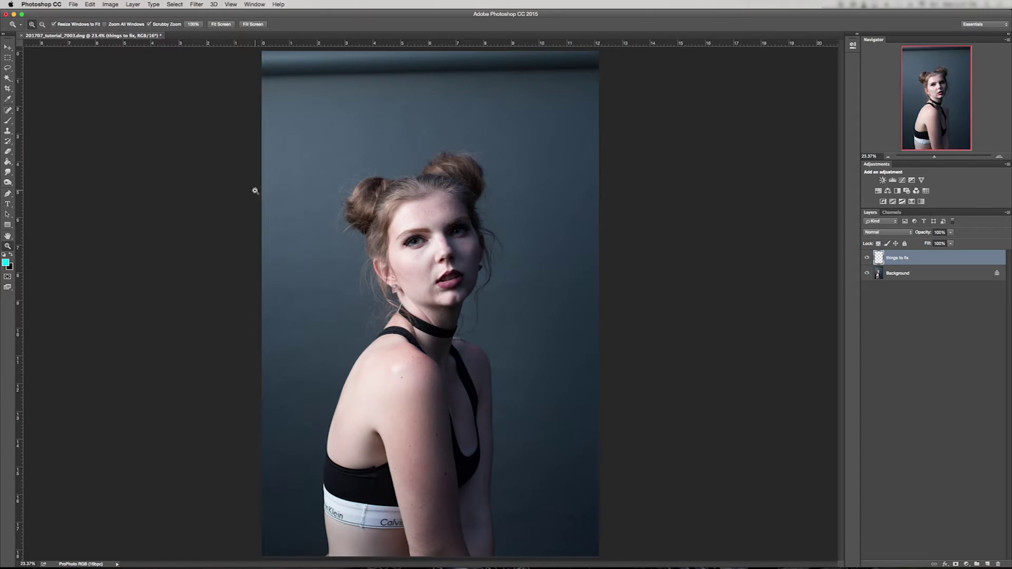
{"action": "key", "text": "b"}
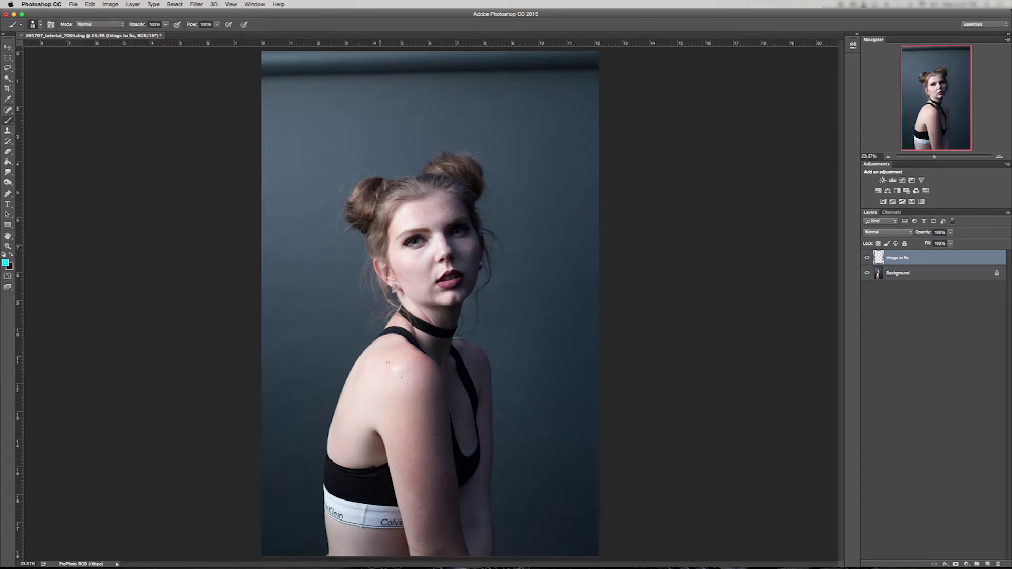
{"action": "mouse_move", "coordinate": [397, 357]}
{"action": "left_mouse_down"}
{"action": "mouse_move", "coordinate": [391, 382]}
{"action": "mouse_move", "coordinate": [412, 372]}
{"action": "left_mouse_up"}
{"action": "left_click_drag", "start_coordinate": [412, 305], "coordinate": [434, 328]}
{"action": "left_click_drag", "start_coordinate": [409, 248], "coordinate": [468, 235]}
{"action": "mouse_move", "coordinate": [591, 62]}
{"action": "left_mouse_down"}
{"action": "mouse_move", "coordinate": [398, 57]}
{"action": "mouse_move", "coordinate": [305, 66]}
{"action": "mouse_move", "coordinate": [262, 71]}
{"action": "left_mouse_up"}
{"action": "mouse_move", "coordinate": [262, 88]}
{"action": "left_mouse_down"}
{"action": "mouse_move", "coordinate": [608, 81]}
{"action": "mouse_move", "coordinate": [401, 66]}
{"action": "left_mouse_up"}
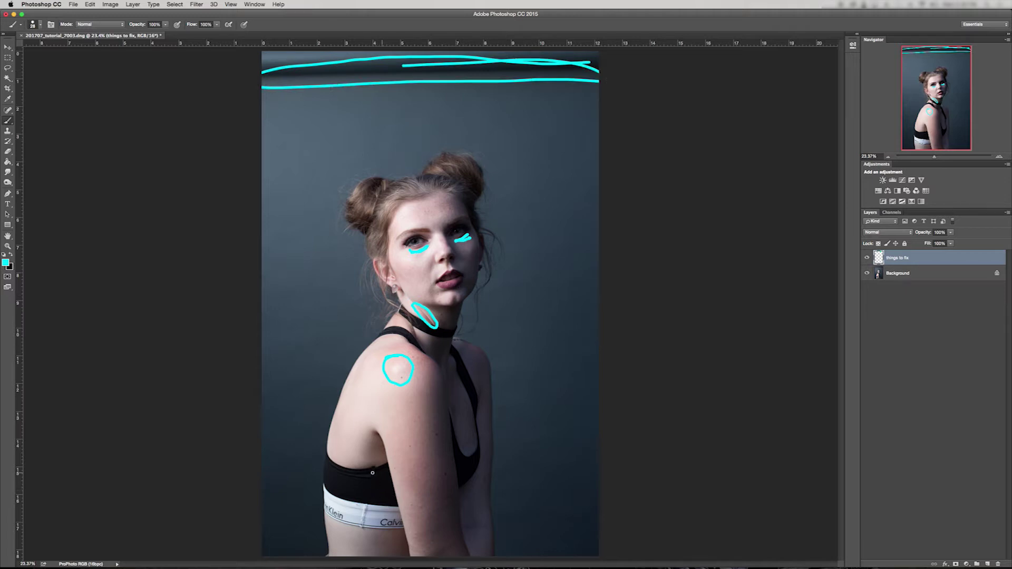
Step: Circle the waistband seam, the bra edge under the armpit, the waist at the photo's lower edge and a spot on the far arm
{"action": "left_click_drag", "start_coordinate": [364, 497], "coordinate": [367, 532]}
{"action": "mouse_move", "coordinate": [377, 465]}
{"action": "left_mouse_down"}
{"action": "mouse_move", "coordinate": [363, 462]}
{"action": "mouse_move", "coordinate": [372, 476]}
{"action": "mouse_move", "coordinate": [378, 462]}
{"action": "left_mouse_up"}
{"action": "left_click_drag", "start_coordinate": [337, 557], "coordinate": [327, 545]}
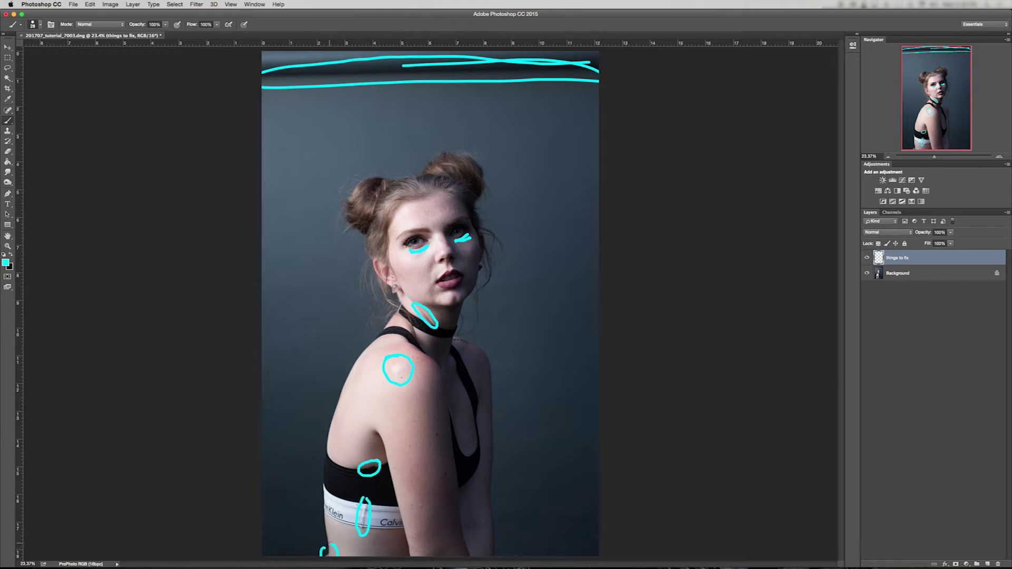
{"action": "left_click_drag", "start_coordinate": [483, 474], "coordinate": [485, 469]}
Step: Circle the blemish on the chin and the mole beneath it with a smaller brush
{"action": "key", "text": "z"}
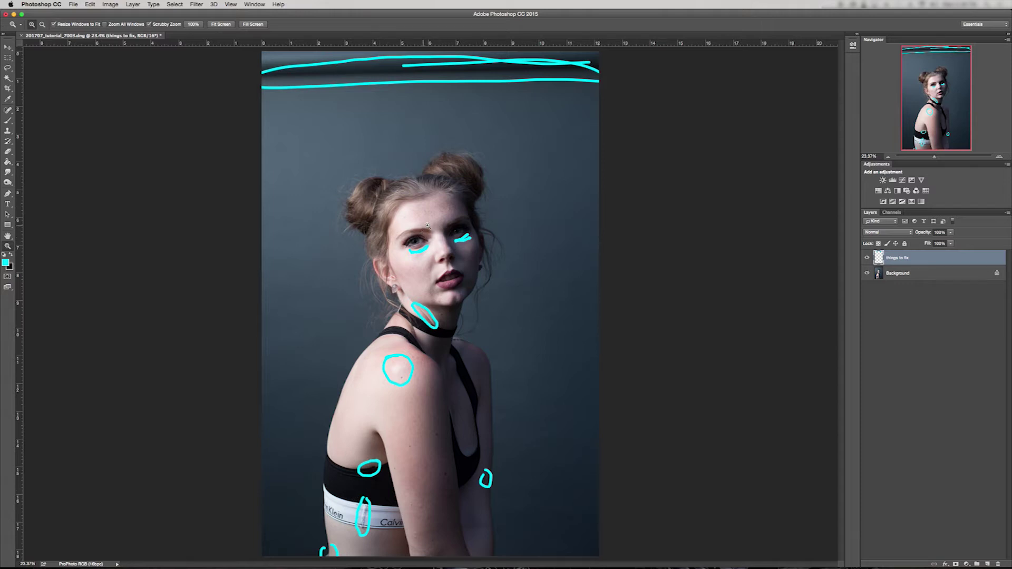
{"action": "left_click_drag", "start_coordinate": [427, 225], "coordinate": [469, 203]}
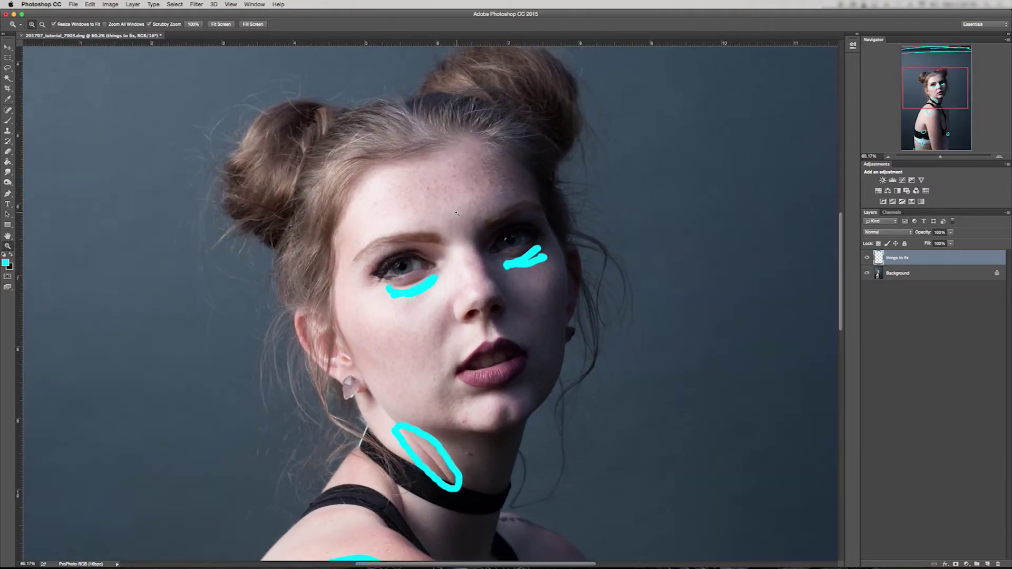
{"action": "key", "text": "b"}
{"action": "left_click_drag", "start_coordinate": [479, 339], "coordinate": [398, 225]}
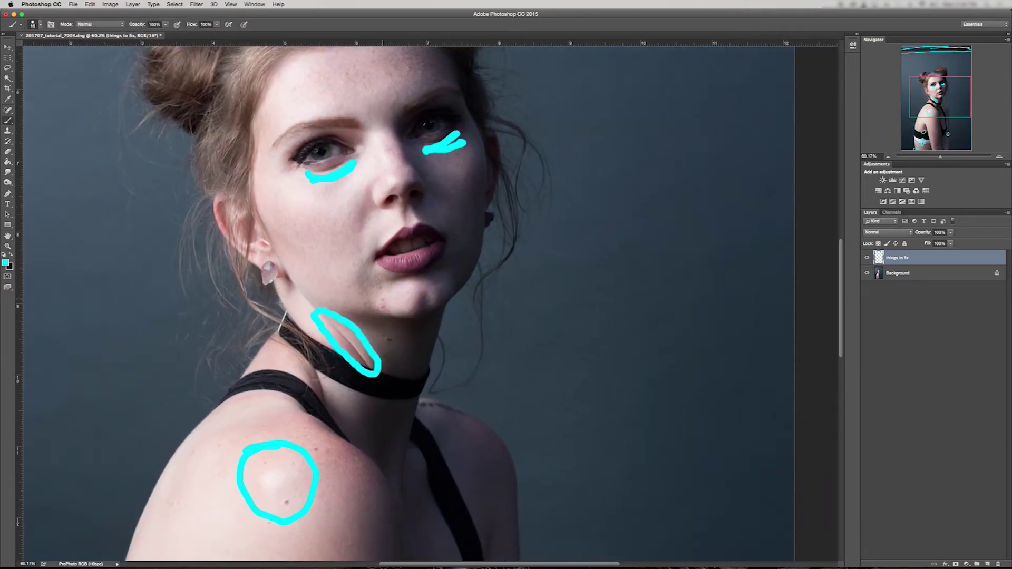
{"action": "left_click_drag", "start_coordinate": [377, 297], "coordinate": [388, 326]}
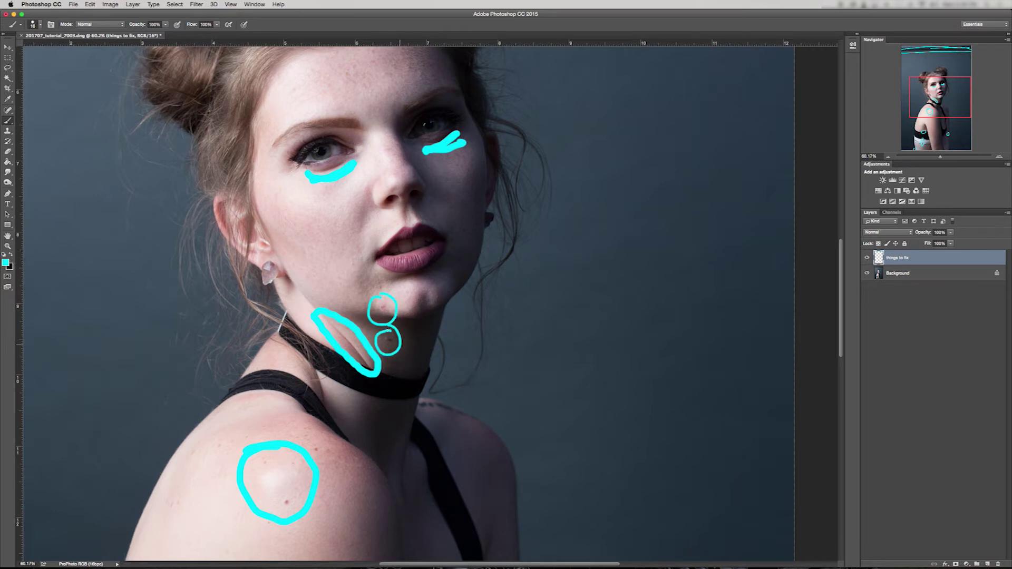
Step: Circle the skin blemishes on the lower part of the near arm
{"action": "left_click_drag", "start_coordinate": [439, 187], "coordinate": [461, 345]}
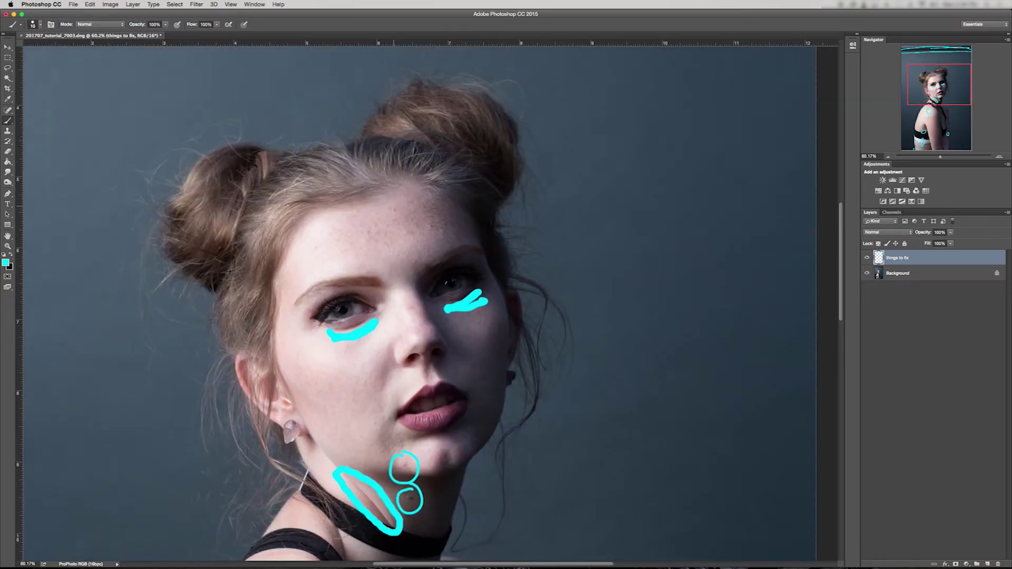
{"action": "left_click_drag", "start_coordinate": [404, 409], "coordinate": [456, 92]}
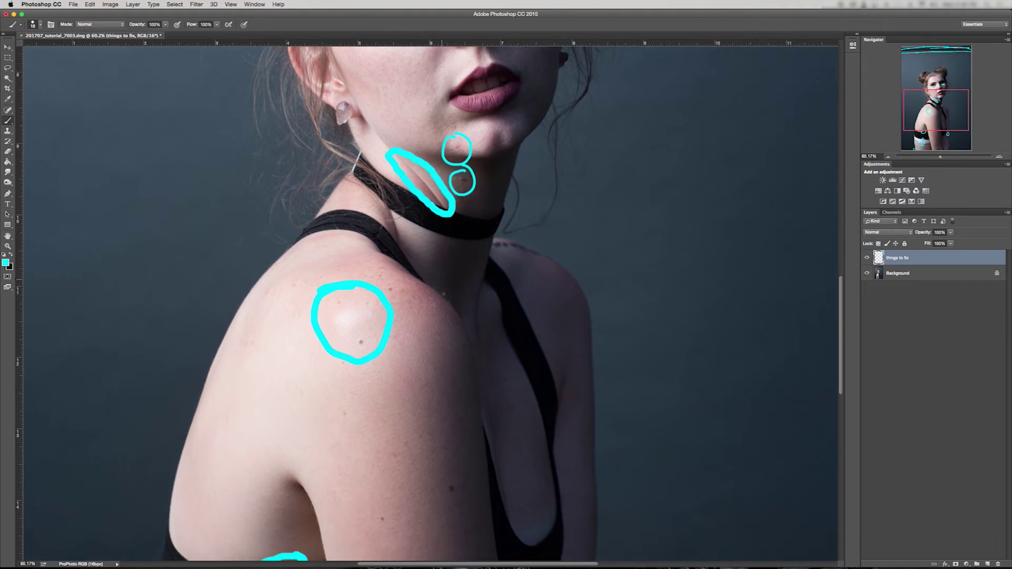
{"action": "left_click_drag", "start_coordinate": [441, 305], "coordinate": [422, 228]}
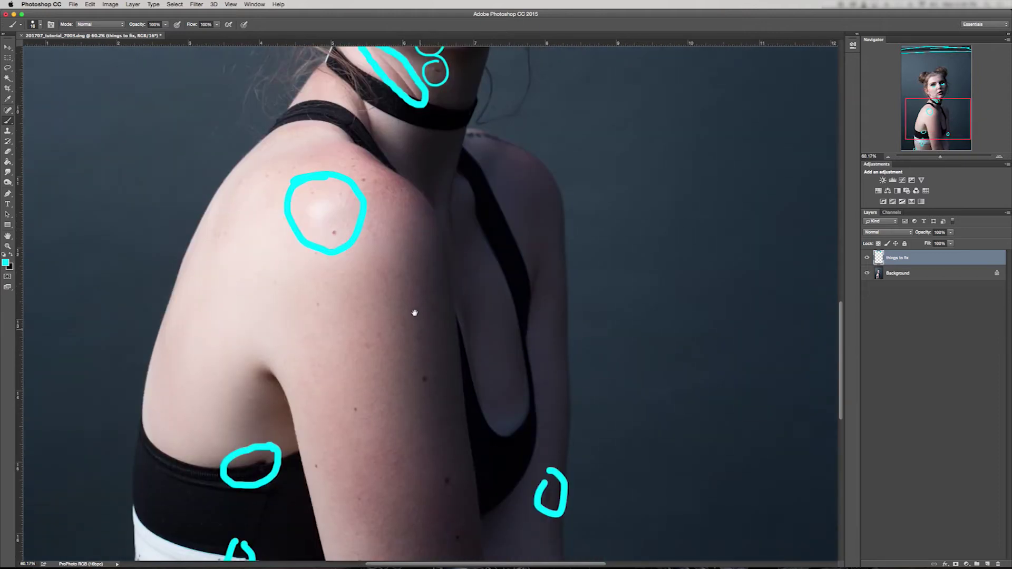
{"action": "left_click_drag", "start_coordinate": [416, 316], "coordinate": [389, 253]}
{"action": "left_click_drag", "start_coordinate": [398, 445], "coordinate": [397, 255]}
{"action": "left_click_drag", "start_coordinate": [370, 288], "coordinate": [362, 290]}
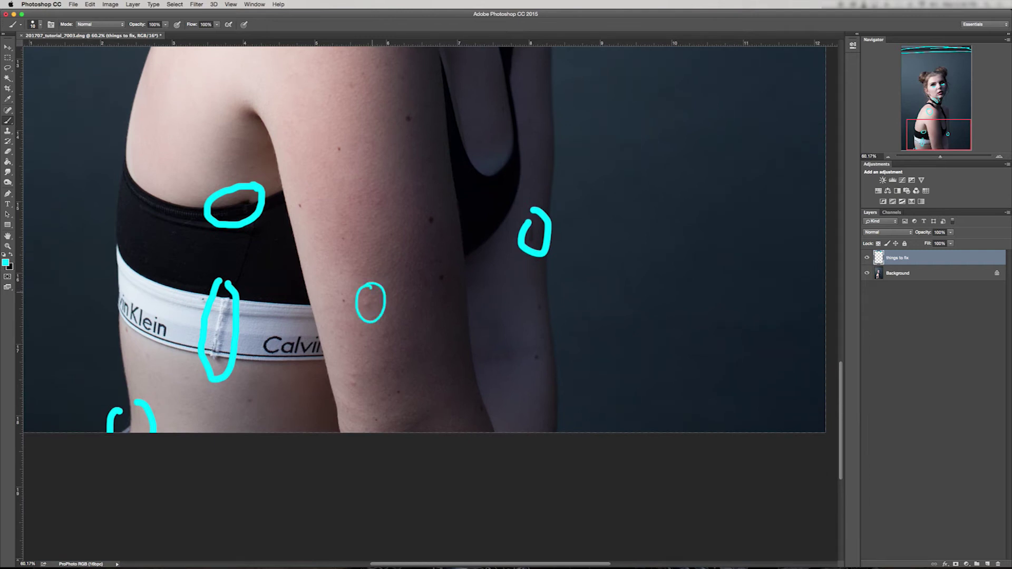
{"action": "left_click_drag", "start_coordinate": [352, 358], "coordinate": [349, 363]}
{"action": "left_click_drag", "start_coordinate": [336, 114], "coordinate": [378, 342]}
{"action": "left_click_drag", "start_coordinate": [378, 125], "coordinate": [372, 429]}
{"action": "left_click_drag", "start_coordinate": [417, 207], "coordinate": [362, 344]}
{"action": "left_click_drag", "start_coordinate": [410, 185], "coordinate": [420, 189]}
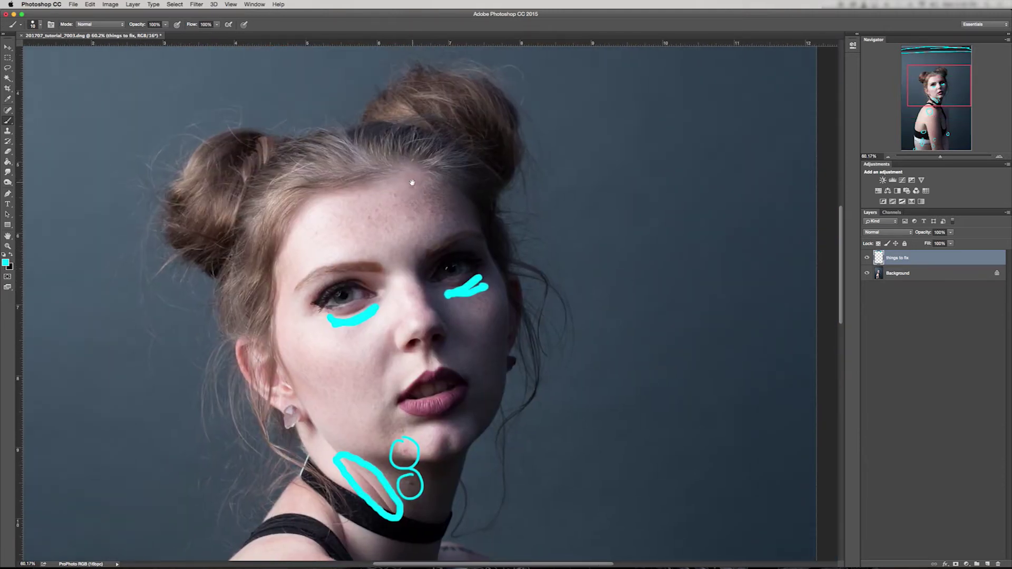
Step: Hide the things to fix layer and add a new layer named "RT" directly above the Background
{"action": "key", "text": "z"}
{"action": "left_click_drag", "start_coordinate": [432, 349], "coordinate": [353, 363]}
{"action": "left_click_drag", "start_coordinate": [696, 272], "coordinate": [733, 272]}
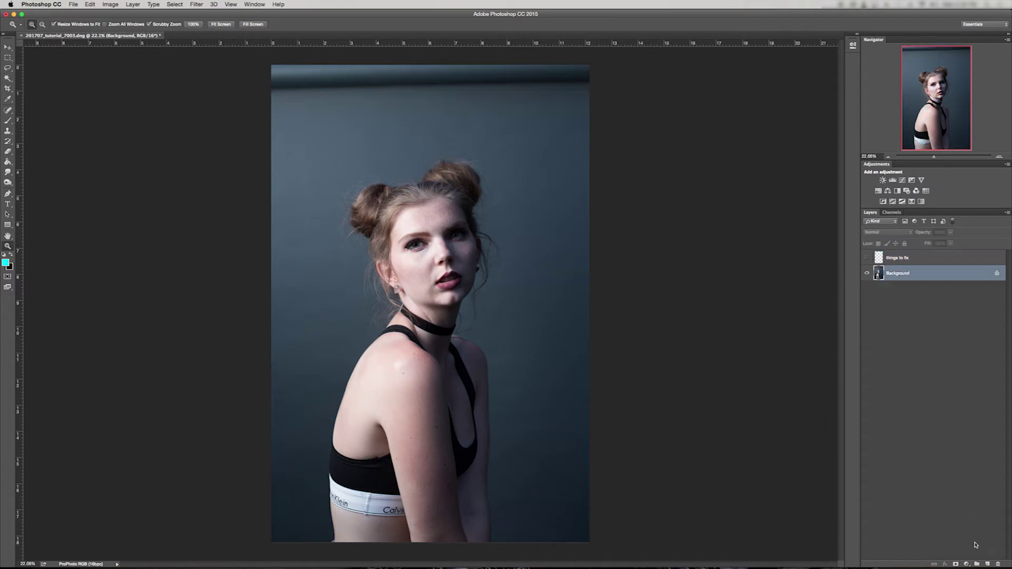
{"action": "left_click", "coordinate": [987, 563]}
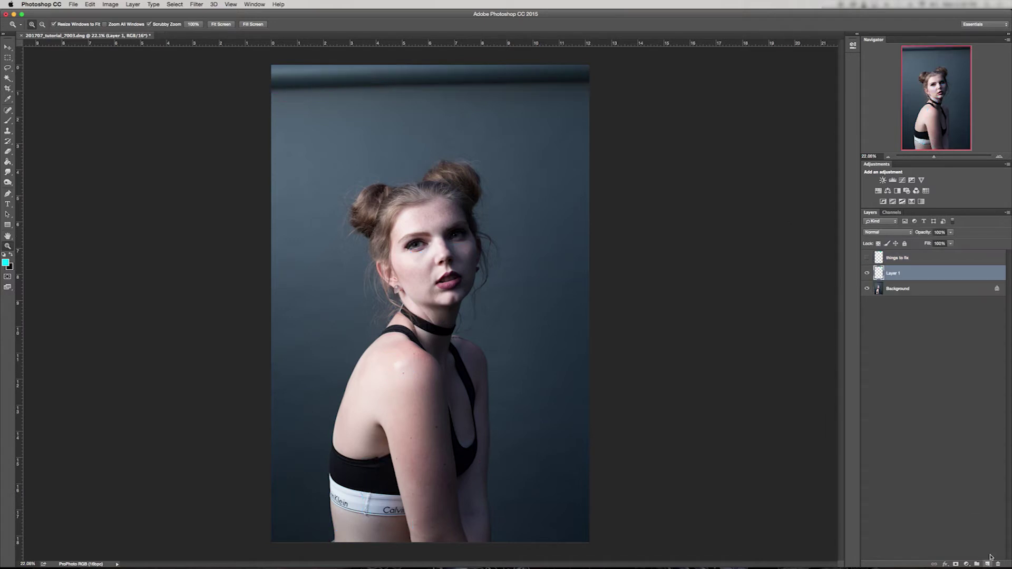
{"action": "double_click", "coordinate": [896, 275]}
{"action": "type", "text": "RT"}
{"action": "key", "text": "Return"}
Step: Show the things to fix layer again and choose the Spot Healing Brush with the RT layer active
{"action": "left_click_drag", "start_coordinate": [414, 259], "coordinate": [473, 222]}
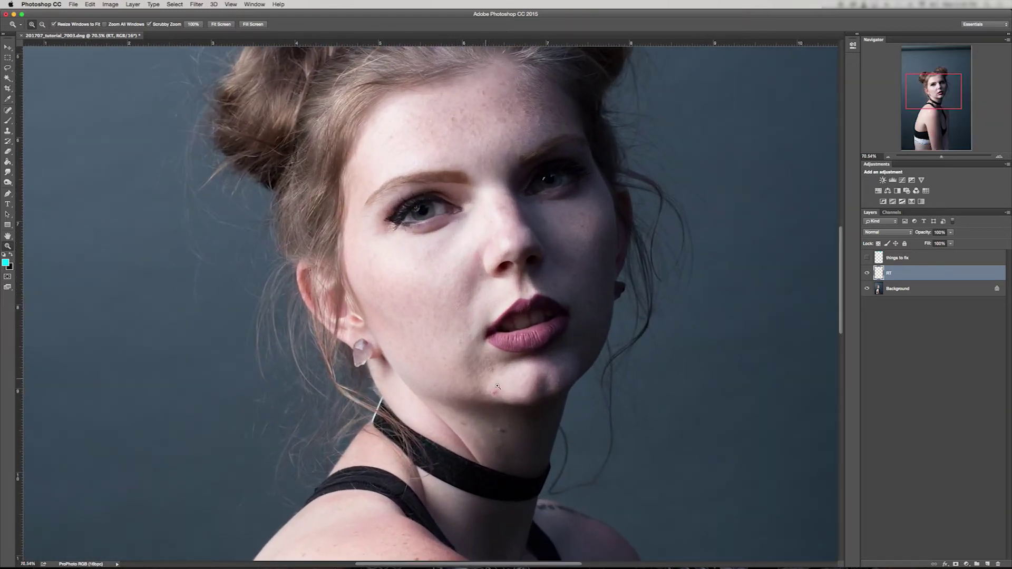
{"action": "left_click", "coordinate": [867, 257]}
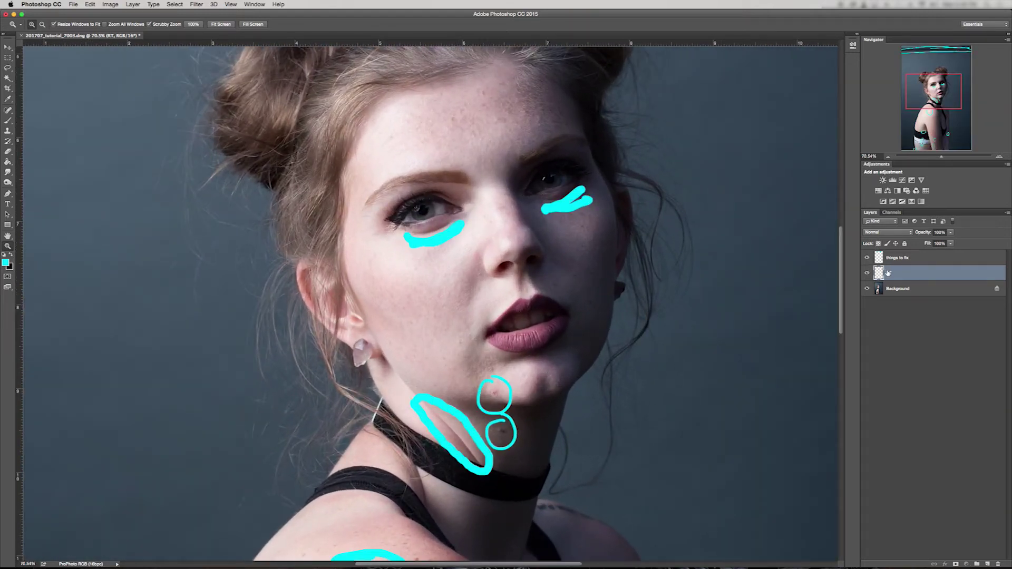
{"action": "left_click", "coordinate": [9, 111]}
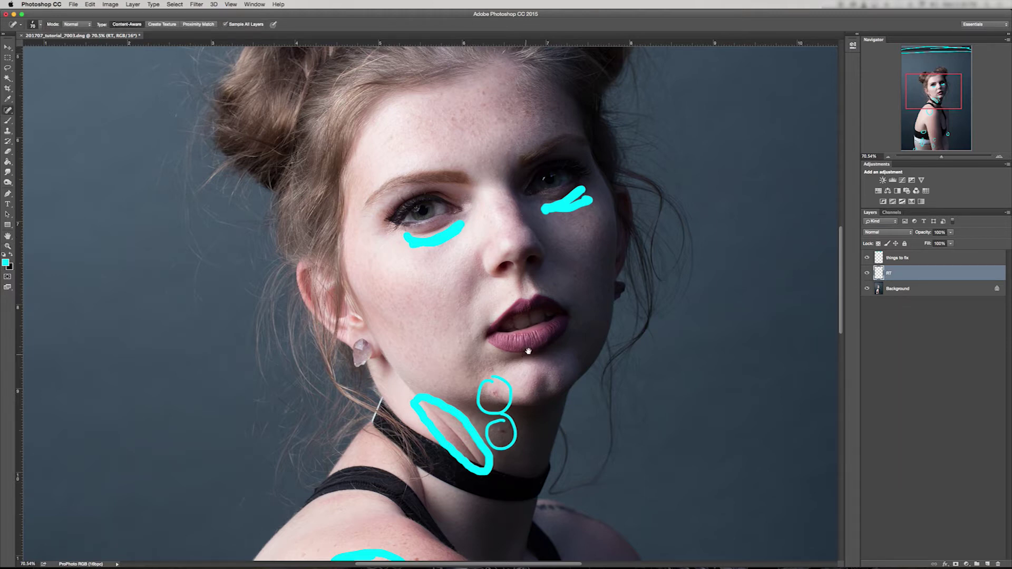
Step: Review the marked areas on the face, neck and shoulder, and hide the things to fix layer
{"action": "left_click_drag", "start_coordinate": [527, 355], "coordinate": [495, 259]}
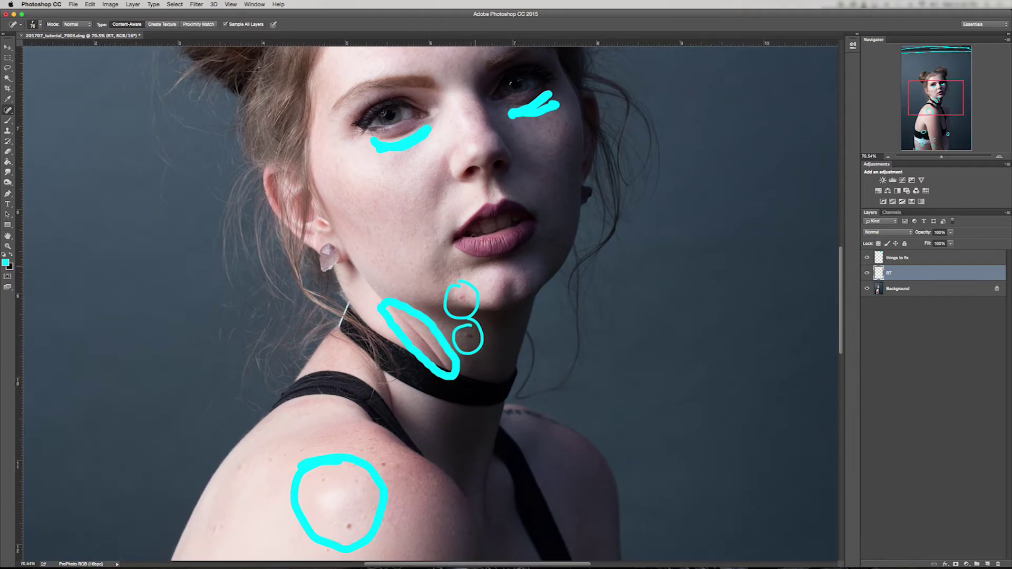
{"action": "left_click_drag", "start_coordinate": [476, 70], "coordinate": [487, 195]}
{"action": "left_click_drag", "start_coordinate": [495, 376], "coordinate": [496, 143]}
{"action": "left_click_drag", "start_coordinate": [430, 362], "coordinate": [446, 343]}
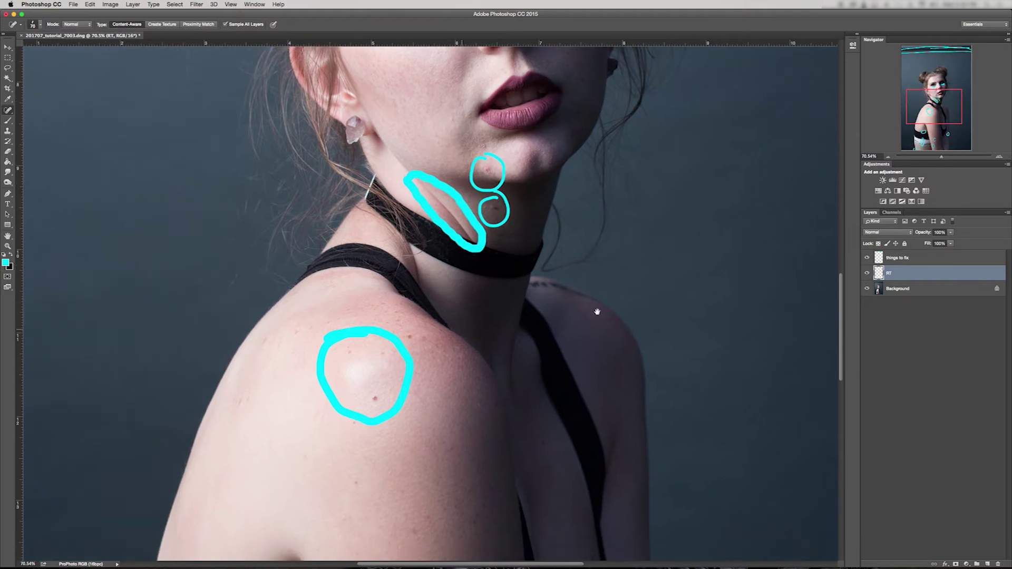
{"action": "left_click", "coordinate": [867, 258]}
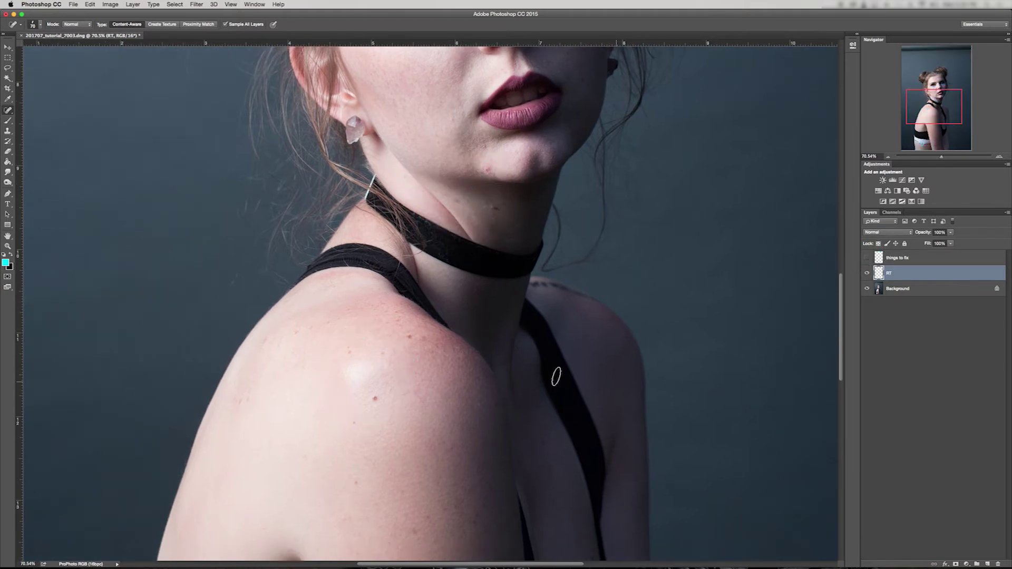
Step: Examine the lower face up close and check the Spot Healing Brush's size, hardness, spacing, angle and roundness settings
{"action": "left_click_drag", "start_coordinate": [424, 384], "coordinate": [381, 386]}
{"action": "key", "text": "z"}
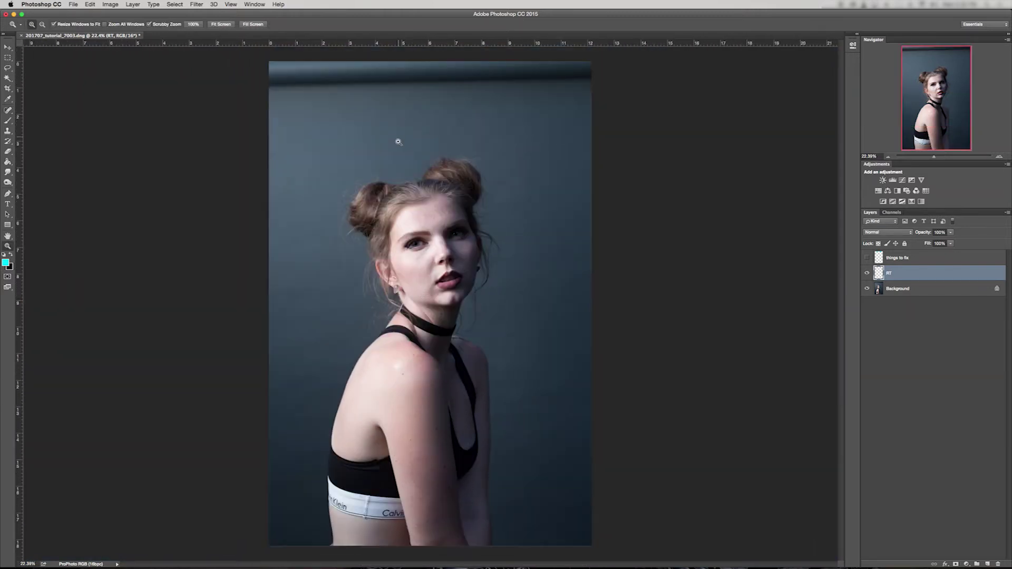
{"action": "left_click", "coordinate": [431, 245]}
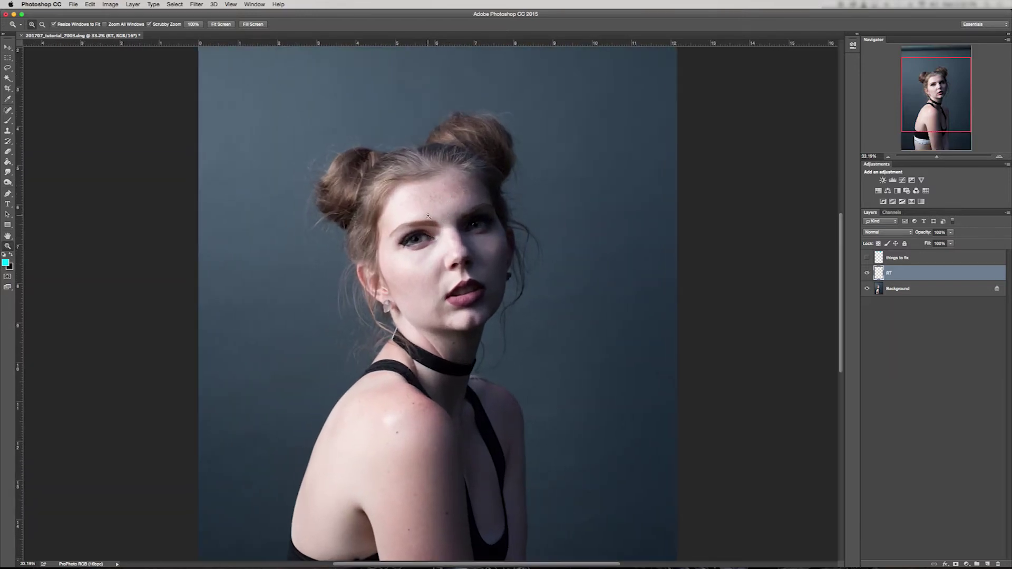
{"action": "left_click", "coordinate": [453, 337]}
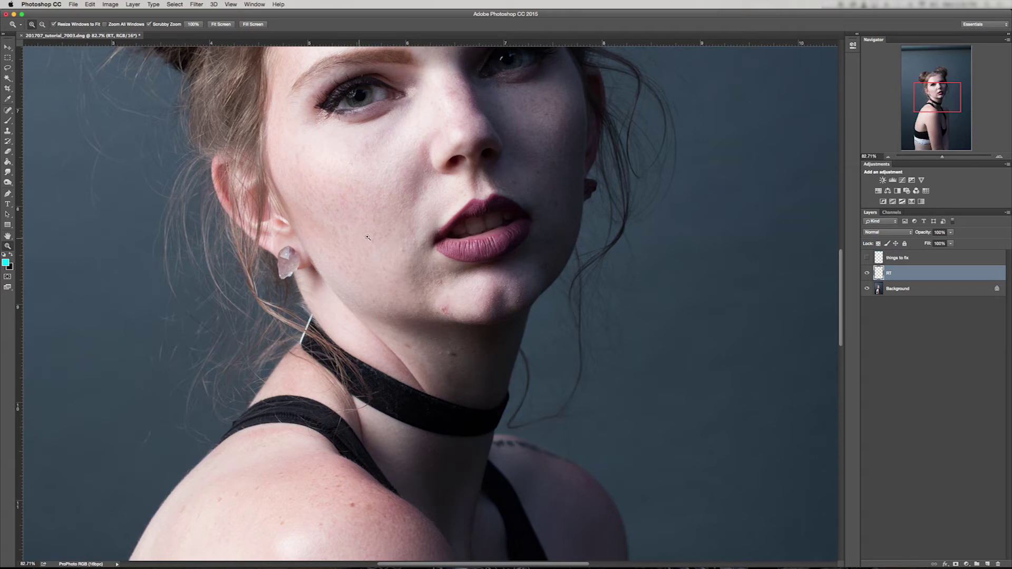
{"action": "key", "text": "j"}
{"action": "key", "text": "bracketright"}
{"action": "key", "text": "bracketright"}
{"action": "key", "text": "bracketright"}
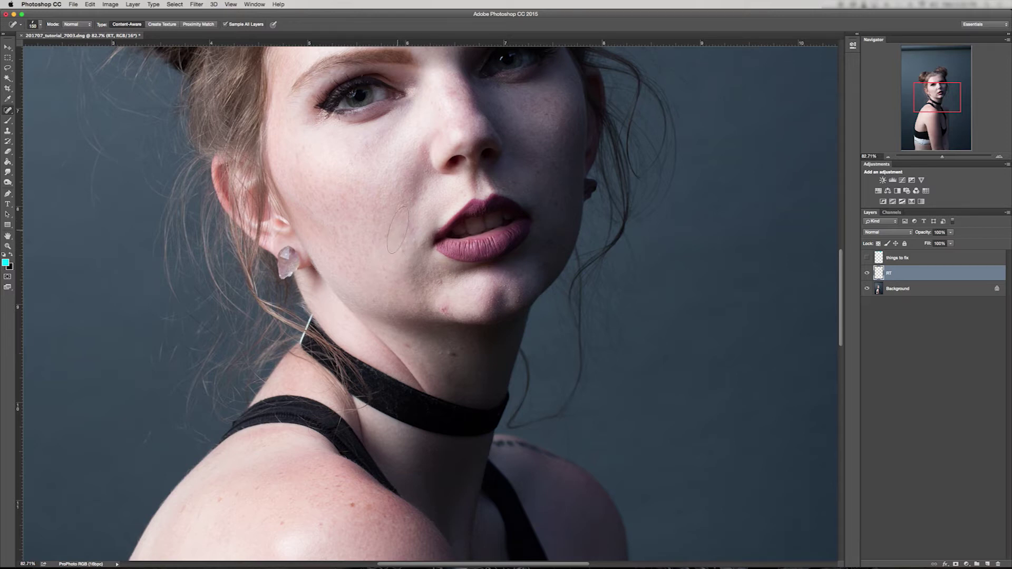
{"action": "right_click", "coordinate": [398, 229]}
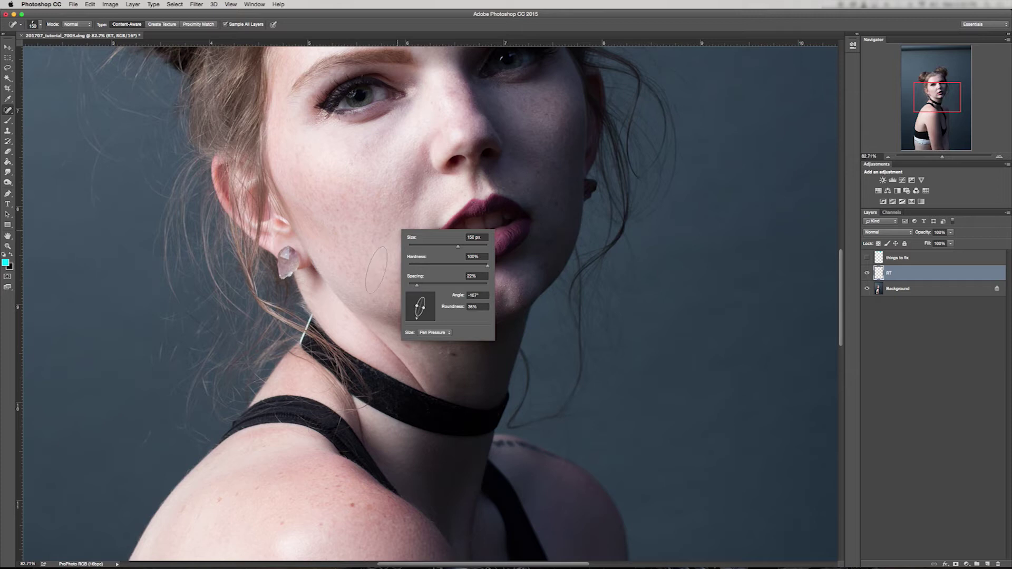
{"action": "key", "text": "Return"}
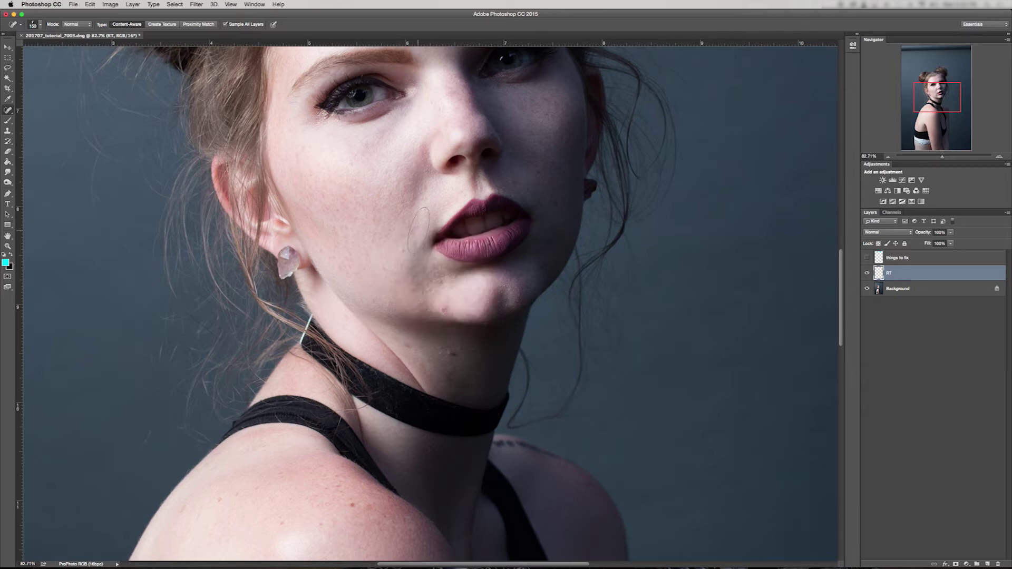
Step: Heal the blemishes on the chin, the shaded cheek and the lit cheek beside the mouth with a smaller Spot Healing Brush
{"action": "key", "text": "bracketleft"}
{"action": "key", "text": "bracketleft"}
{"action": "key", "text": "bracketleft"}
{"action": "left_click", "coordinate": [445, 311]}
{"action": "left_click", "coordinate": [438, 280]}
{"action": "left_click", "coordinate": [537, 176]}
{"action": "left_click", "coordinate": [554, 203]}
{"action": "left_click", "coordinate": [402, 250]}
{"action": "left_click_drag", "start_coordinate": [417, 255], "coordinate": [423, 242]}
{"action": "left_click_drag", "start_coordinate": [413, 244], "coordinate": [413, 237]}
Step: Heal the mole on the neck between the chin and the choker
{"action": "mouse_move", "coordinate": [491, 264]}
{"action": "left_mouse_down"}
{"action": "mouse_move", "coordinate": [498, 398]}
{"action": "mouse_move", "coordinate": [479, 191]}
{"action": "left_mouse_up"}
{"action": "left_click", "coordinate": [441, 284]}
{"action": "left_click", "coordinate": [430, 281]}
{"action": "left_click", "coordinate": [448, 280]}
{"action": "left_click_drag", "start_coordinate": [436, 307], "coordinate": [519, 126]}
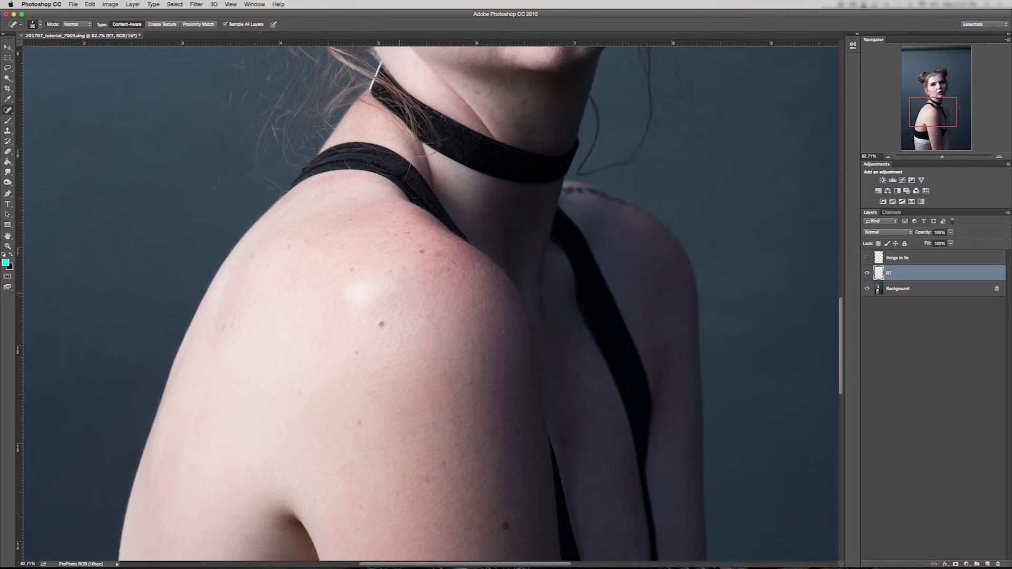
Step: Show the things to fix layer, review the marks on the arms and bra, and hide that layer again
{"action": "left_click_drag", "start_coordinate": [417, 248], "coordinate": [472, 170]}
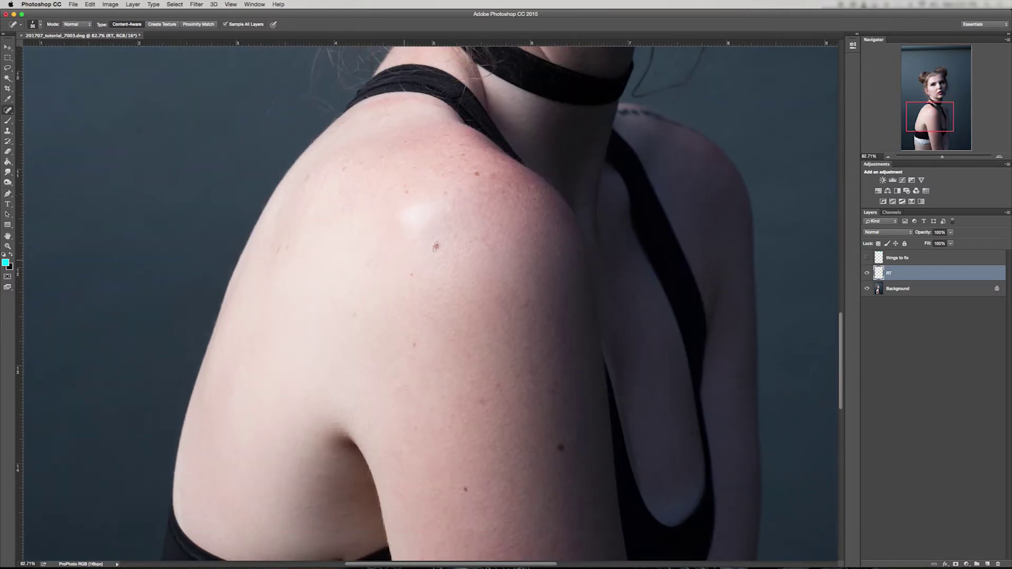
{"action": "left_click", "coordinate": [868, 258]}
{"action": "left_click_drag", "start_coordinate": [548, 354], "coordinate": [511, 60]}
{"action": "left_click_drag", "start_coordinate": [529, 267], "coordinate": [532, 242]}
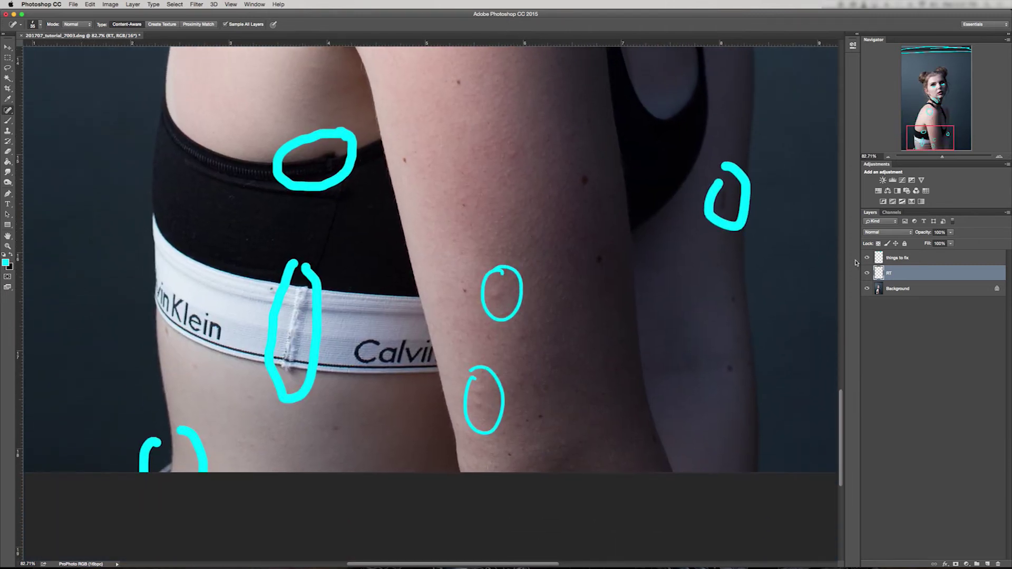
{"action": "left_click", "coordinate": [867, 257]}
Step: Heal the two marked blemish areas on the lower part of the near arm with the Spot Healing Brush
{"action": "left_click", "coordinate": [496, 296]}
{"action": "left_click", "coordinate": [503, 313]}
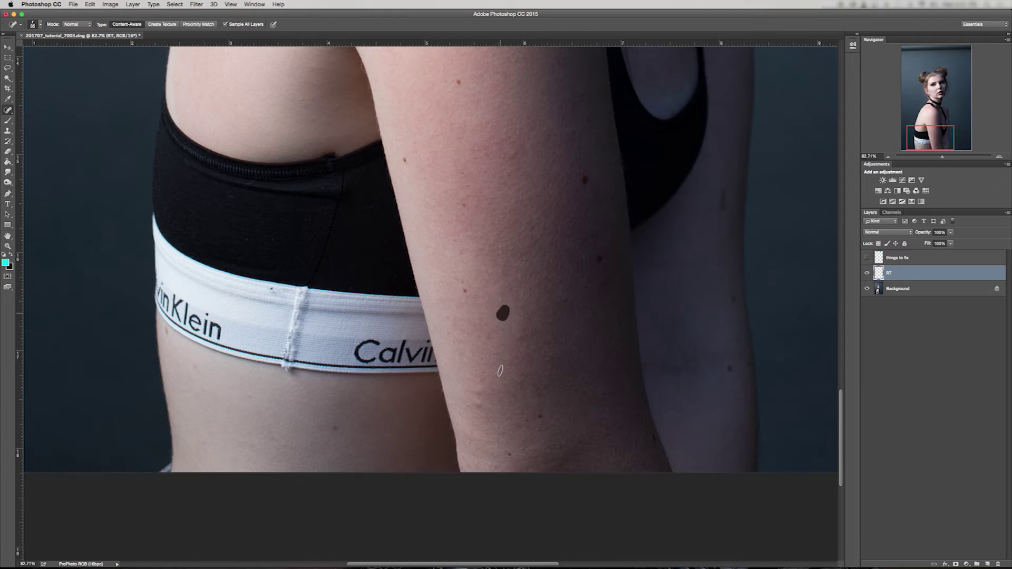
{"action": "left_click", "coordinate": [477, 402]}
{"action": "left_click", "coordinate": [497, 374]}
{"action": "left_click", "coordinate": [500, 299]}
{"action": "scroll", "coordinate": [561, 271], "scroll_direction": "up", "scroll_amount": 5}
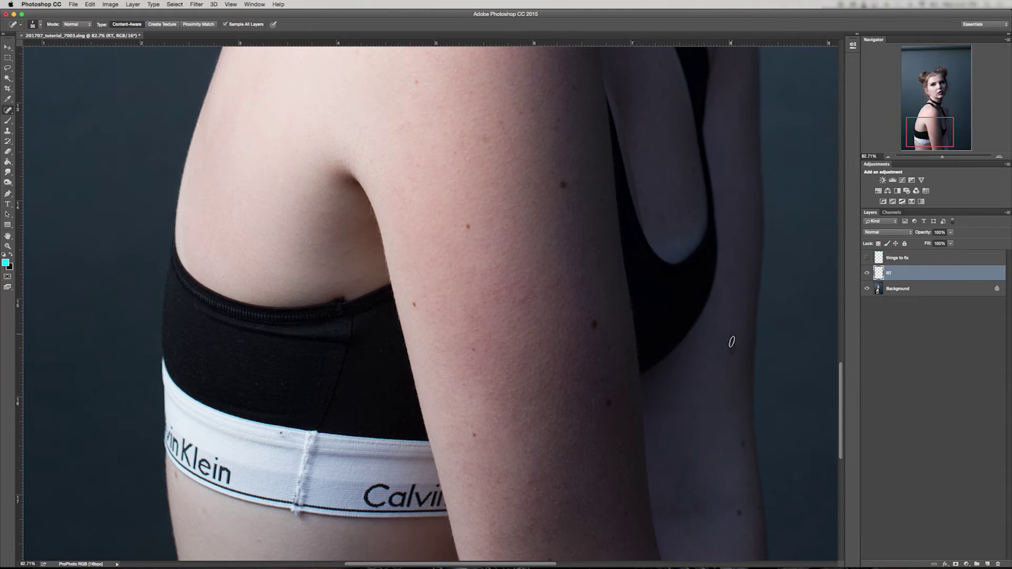
Step: Heal the mole just below the shoulder highlight and the blemishes on the upper back
{"action": "left_click_drag", "start_coordinate": [627, 93], "coordinate": [635, 282]}
{"action": "left_click_drag", "start_coordinate": [442, 151], "coordinate": [458, 241]}
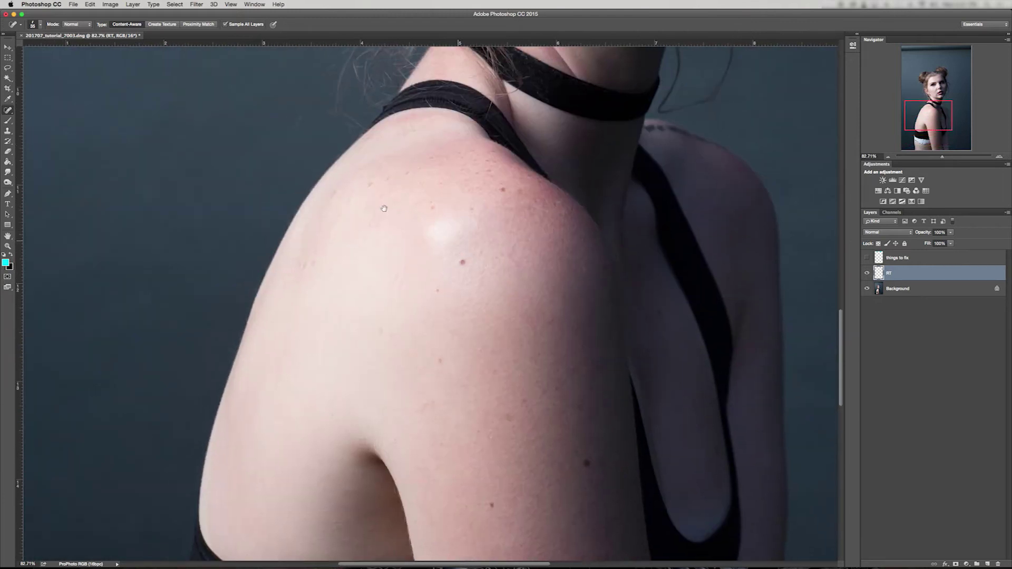
{"action": "mouse_move", "coordinate": [350, 205]}
{"action": "left_mouse_down"}
{"action": "mouse_move", "coordinate": [352, 190]}
{"action": "mouse_move", "coordinate": [382, 207]}
{"action": "left_mouse_up"}
{"action": "left_click_drag", "start_coordinate": [403, 274], "coordinate": [398, 293]}
{"action": "left_click_drag", "start_coordinate": [306, 269], "coordinate": [310, 251]}
{"action": "mouse_move", "coordinate": [523, 279]}
{"action": "left_mouse_down"}
{"action": "mouse_move", "coordinate": [510, 255]}
{"action": "mouse_move", "coordinate": [465, 258]}
{"action": "left_mouse_up"}
Step: Heal the stray hairs against the backdrop around the higher hair bun
{"action": "left_click_drag", "start_coordinate": [536, 125], "coordinate": [504, 241]}
{"action": "left_click_drag", "start_coordinate": [550, 195], "coordinate": [506, 235]}
{"action": "left_click_drag", "start_coordinate": [468, 168], "coordinate": [478, 201]}
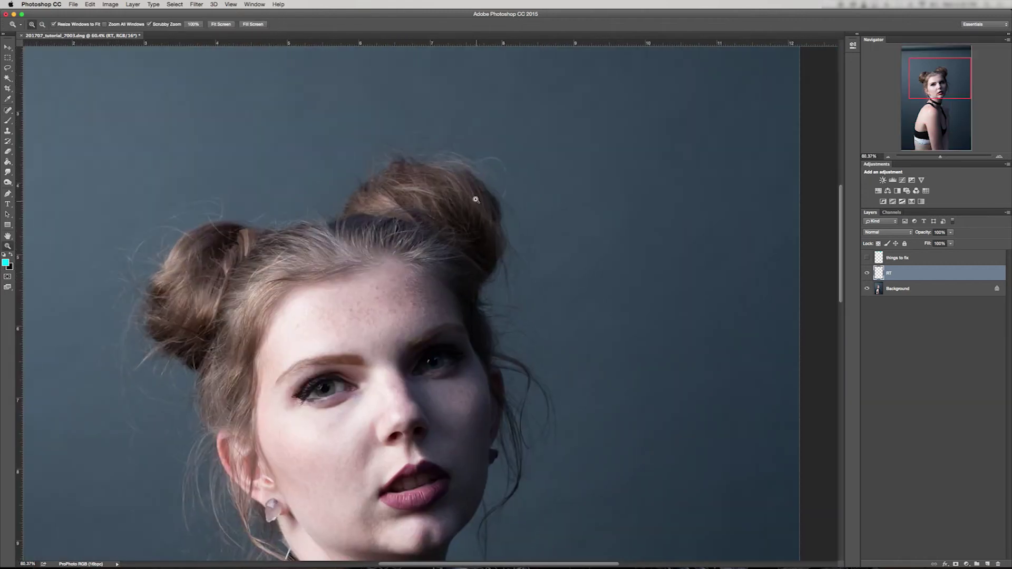
{"action": "mouse_move", "coordinate": [475, 163]}
{"action": "left_mouse_down"}
{"action": "mouse_move", "coordinate": [496, 158]}
{"action": "mouse_move", "coordinate": [507, 169]}
{"action": "mouse_move", "coordinate": [505, 198]}
{"action": "left_mouse_up"}
{"action": "left_click_drag", "start_coordinate": [516, 157], "coordinate": [476, 150]}
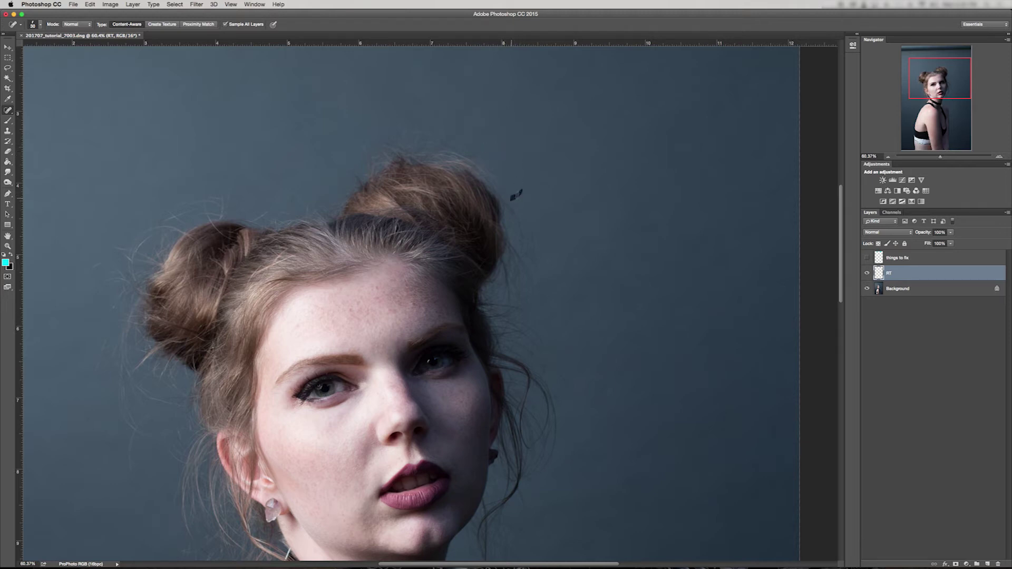
{"action": "left_click_drag", "start_coordinate": [434, 103], "coordinate": [439, 125]}
Step: Heal the stray hairs against the backdrop beside the lower hair bun and the ear
{"action": "mouse_move", "coordinate": [229, 177]}
{"action": "left_mouse_down"}
{"action": "mouse_move", "coordinate": [229, 203]}
{"action": "mouse_move", "coordinate": [284, 136]}
{"action": "left_mouse_up"}
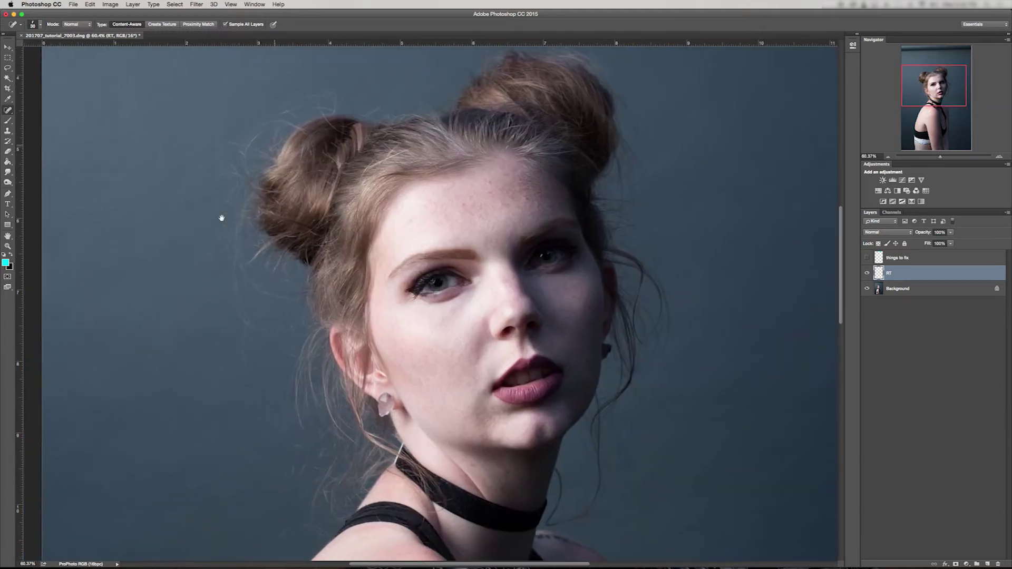
{"action": "mouse_move", "coordinate": [222, 225]}
{"action": "left_mouse_down"}
{"action": "mouse_move", "coordinate": [214, 262]}
{"action": "mouse_move", "coordinate": [219, 152]}
{"action": "left_mouse_up"}
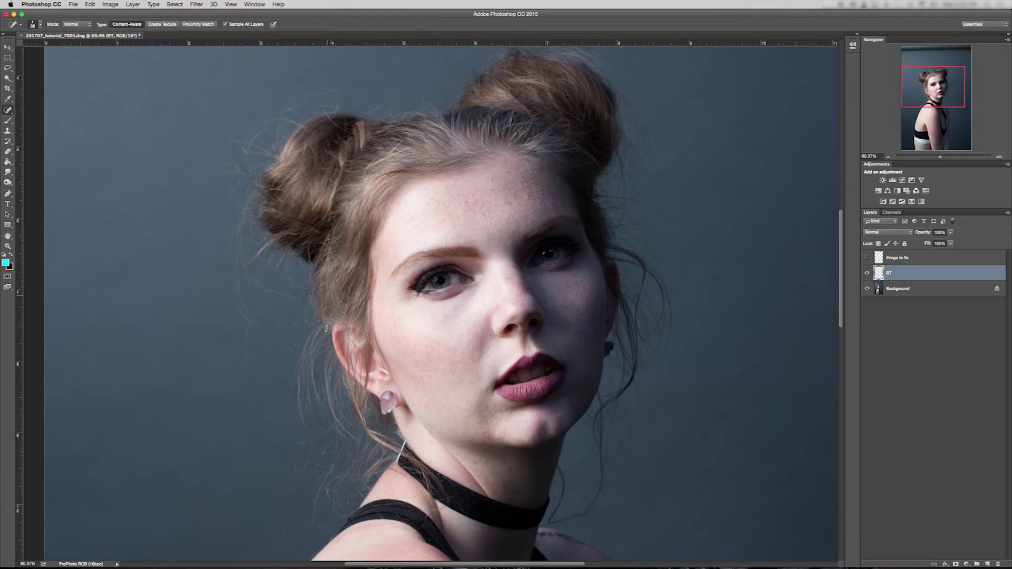
{"action": "left_click_drag", "start_coordinate": [227, 329], "coordinate": [221, 365]}
{"action": "mouse_move", "coordinate": [213, 292]}
{"action": "left_mouse_down"}
{"action": "mouse_move", "coordinate": [225, 312]}
{"action": "mouse_move", "coordinate": [211, 297]}
{"action": "left_mouse_up"}
{"action": "mouse_move", "coordinate": [227, 341]}
{"action": "left_mouse_down"}
{"action": "mouse_move", "coordinate": [220, 355]}
{"action": "mouse_move", "coordinate": [246, 372]}
{"action": "mouse_move", "coordinate": [250, 358]}
{"action": "left_mouse_up"}
Step: Heal the bump on the upper edge of the black bra where its seam ends, using an adjusted Spot Healing Brush size
{"action": "key", "text": "z"}
{"action": "left_click_drag", "start_coordinate": [545, 270], "coordinate": [515, 326]}
{"action": "left_click_drag", "start_coordinate": [408, 475], "coordinate": [441, 373]}
{"action": "left_click_drag", "start_coordinate": [409, 424], "coordinate": [441, 394]}
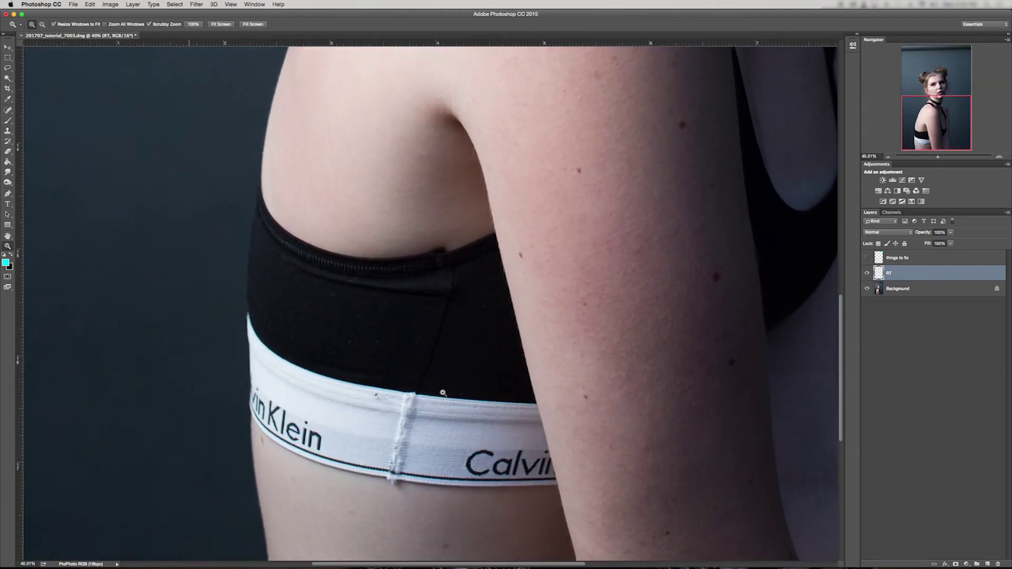
{"action": "key", "text": "j"}
{"action": "key", "text": "bracketright"}
{"action": "key", "text": "bracketright"}
{"action": "key", "text": "bracketright"}
{"action": "key", "text": "bracketright"}
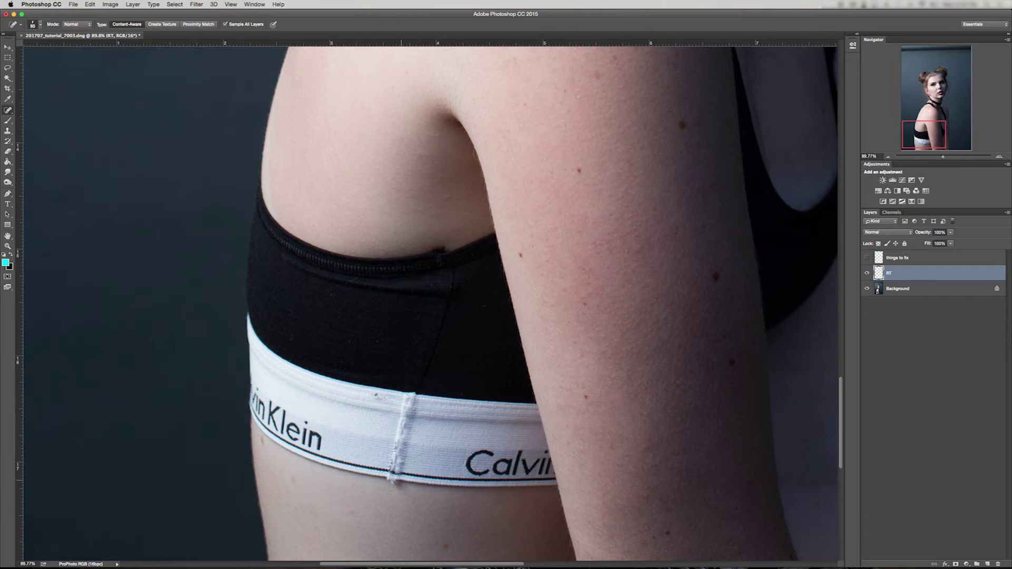
{"action": "key", "text": "bracketleft"}
{"action": "key", "text": "bracketleft"}
{"action": "key", "text": "bracketleft"}
{"action": "key", "text": "bracketleft"}
{"action": "mouse_move", "coordinate": [449, 248]}
{"action": "left_mouse_down"}
{"action": "mouse_move", "coordinate": [413, 255]}
{"action": "mouse_move", "coordinate": [438, 245]}
{"action": "mouse_move", "coordinate": [426, 245]}
{"action": "mouse_move", "coordinate": [435, 254]}
{"action": "mouse_move", "coordinate": [405, 263]}
{"action": "left_mouse_up"}
{"action": "left_click_drag", "start_coordinate": [416, 248], "coordinate": [439, 243]}
Step: Heal the dark speck and the frayed vertical seam on the white waistband, varying the Spot Healing Brush size
{"action": "left_click_drag", "start_coordinate": [457, 351], "coordinate": [462, 267]}
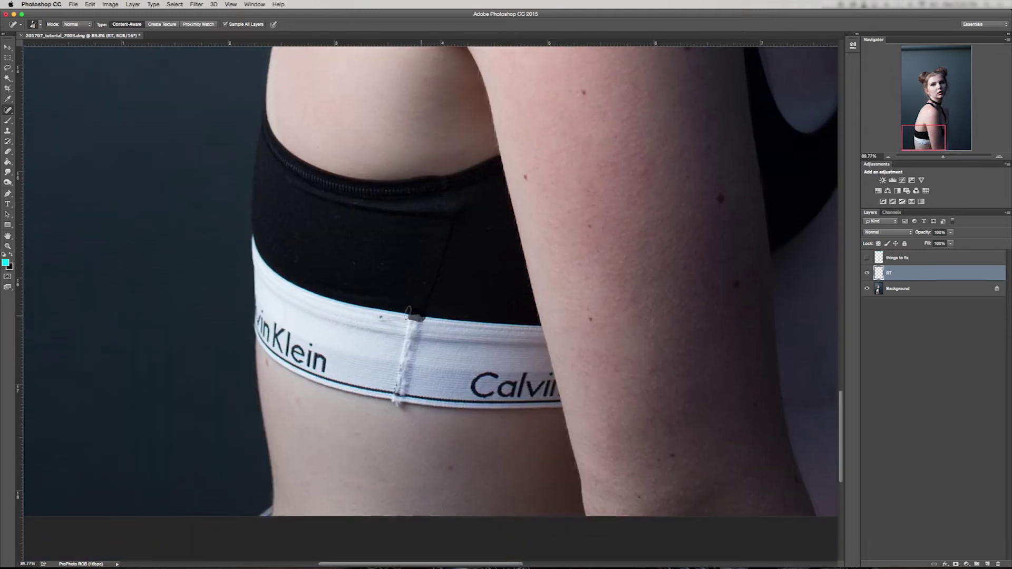
{"action": "left_click", "coordinate": [382, 319]}
{"action": "key", "text": "bracketright"}
{"action": "key", "text": "bracketright"}
{"action": "key", "text": "bracketright"}
{"action": "left_click_drag", "start_coordinate": [414, 320], "coordinate": [402, 393]}
{"action": "left_click", "coordinate": [412, 337]}
{"action": "key", "text": "bracketleft"}
{"action": "key", "text": "bracketleft"}
{"action": "key", "text": "bracketleft"}
{"action": "key", "text": "bracketleft"}
{"action": "left_click_drag", "start_coordinate": [416, 336], "coordinate": [407, 338]}
Step: Switch to the Clone Stamp Tool with a larger brush for retouching the skin under the eyes
{"action": "key", "text": "z"}
{"action": "left_click_drag", "start_coordinate": [464, 207], "coordinate": [414, 251]}
{"action": "left_click_drag", "start_coordinate": [469, 195], "coordinate": [460, 222]}
{"action": "left_click_drag", "start_coordinate": [373, 496], "coordinate": [391, 490]}
{"action": "left_click_drag", "start_coordinate": [473, 116], "coordinate": [489, 100]}
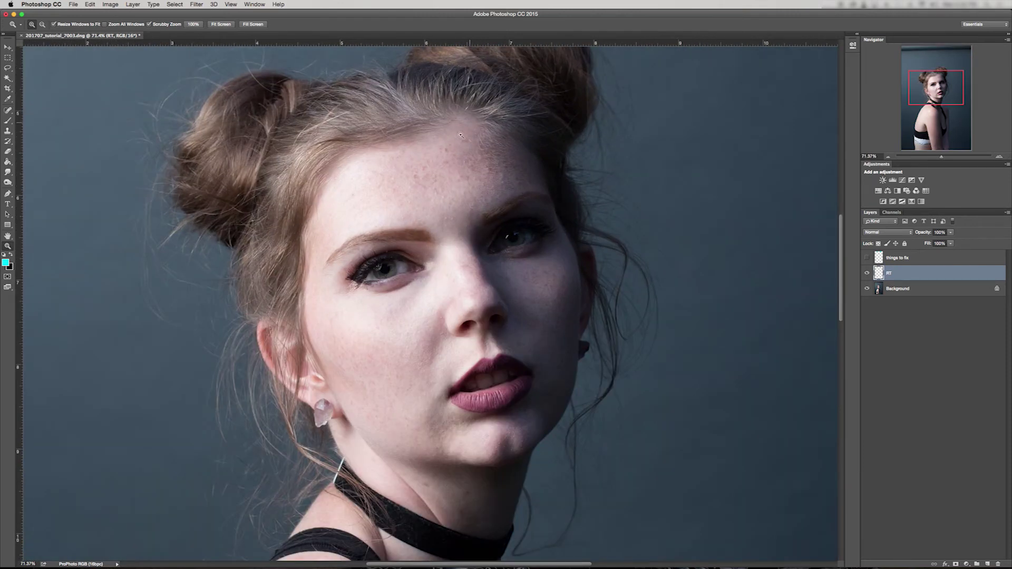
{"action": "left_click_drag", "start_coordinate": [439, 168], "coordinate": [426, 178]}
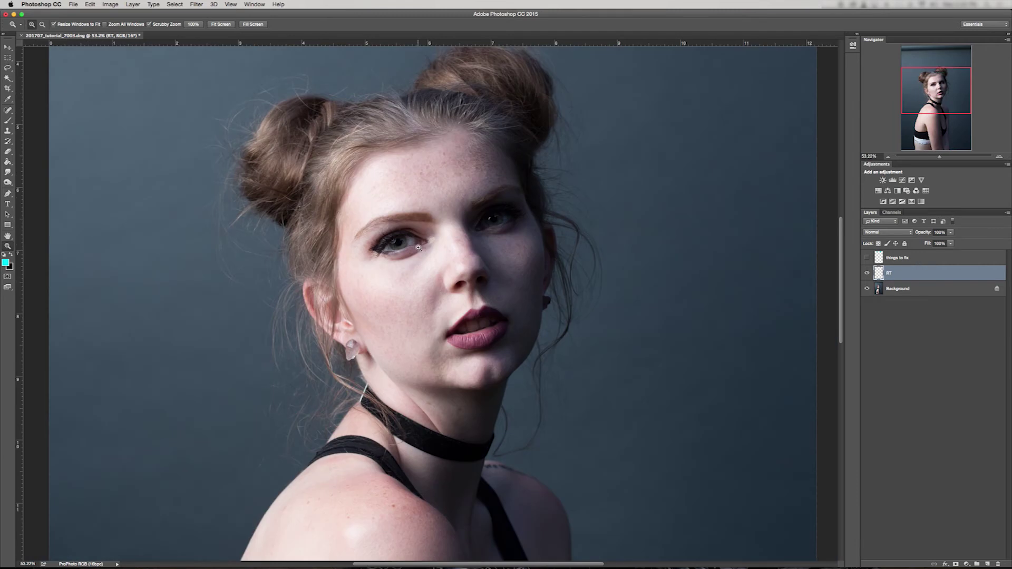
{"action": "key", "text": "s"}
{"action": "key", "text": "bracketright"}
{"action": "key", "text": "bracketright"}
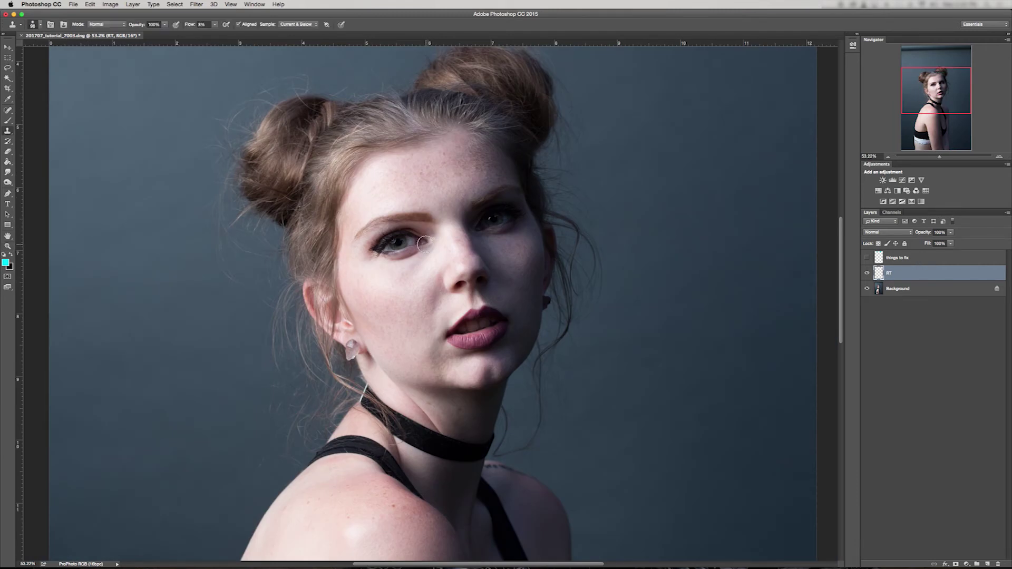
{"action": "key", "text": "z"}
{"action": "mouse_move", "coordinate": [411, 277]}
{"action": "left_mouse_down"}
{"action": "mouse_move", "coordinate": [429, 262]}
{"action": "mouse_move", "coordinate": [419, 258]}
{"action": "left_mouse_up"}
{"action": "key", "text": "s"}
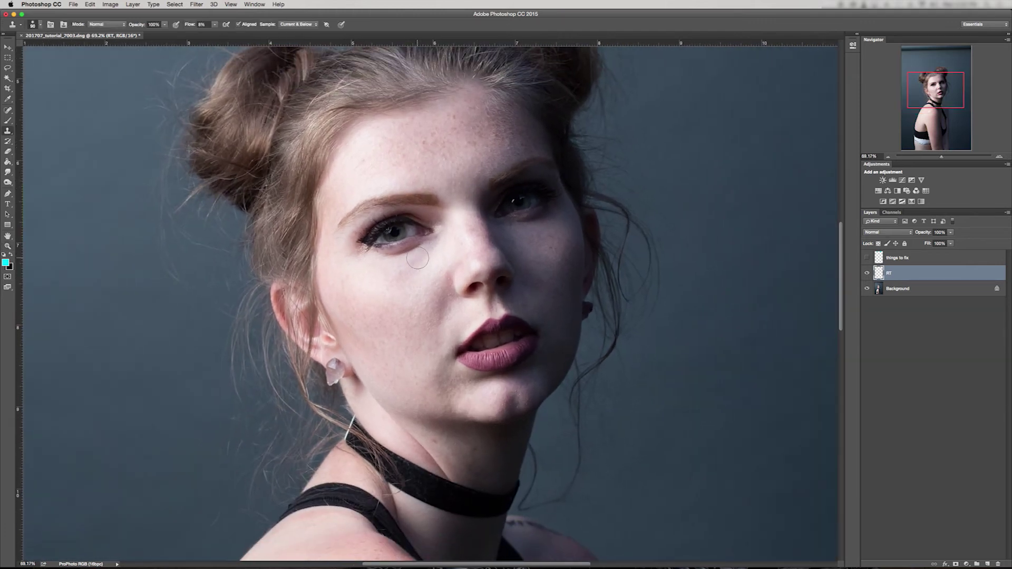
{"action": "left_click", "coordinate": [7, 132]}
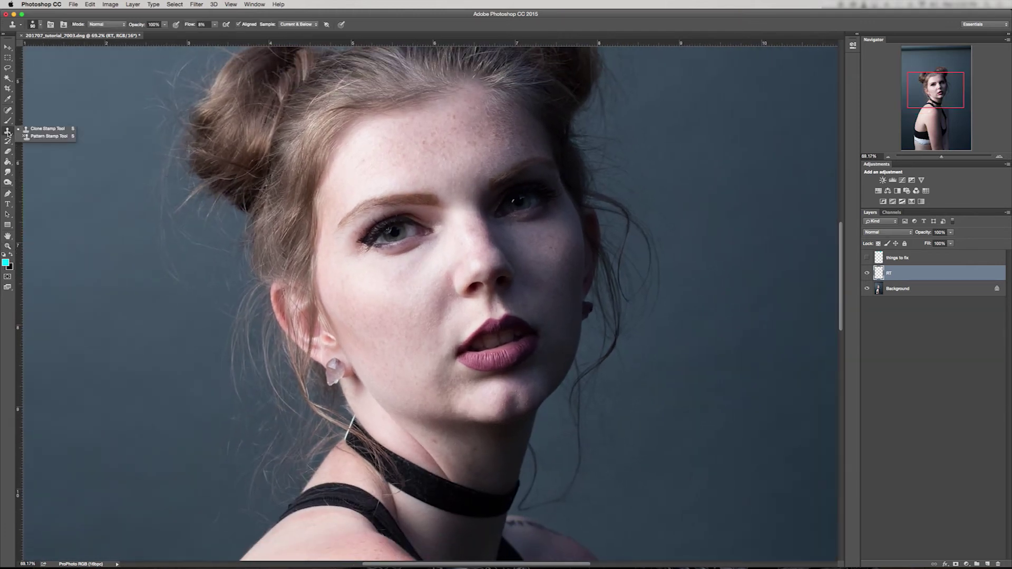
{"action": "left_click", "coordinate": [9, 134]}
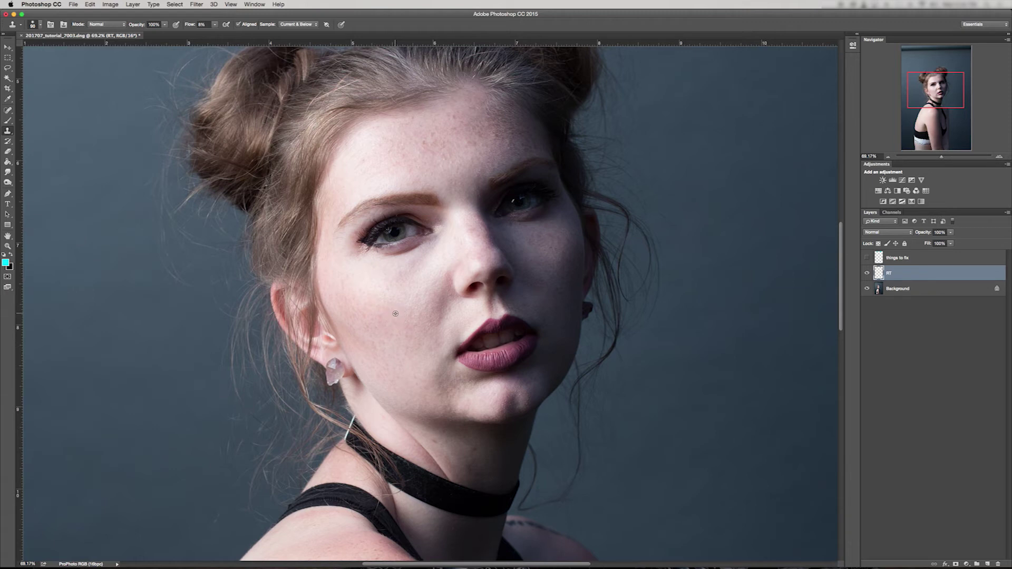
Step: Try cloning cheek skin over the shadow under the lit eye, and undo the last two strokes
{"action": "left_click", "coordinate": [399, 286], "text": "alt"}
{"action": "left_click_drag", "start_coordinate": [415, 250], "coordinate": [398, 247]}
{"action": "mouse_move", "coordinate": [406, 249]}
{"action": "left_mouse_down"}
{"action": "mouse_move", "coordinate": [384, 255]}
{"action": "mouse_move", "coordinate": [436, 240]}
{"action": "mouse_move", "coordinate": [390, 271]}
{"action": "mouse_move", "coordinate": [418, 263]}
{"action": "mouse_move", "coordinate": [400, 276]}
{"action": "mouse_move", "coordinate": [426, 250]}
{"action": "mouse_move", "coordinate": [385, 260]}
{"action": "mouse_move", "coordinate": [399, 290]}
{"action": "mouse_move", "coordinate": [377, 311]}
{"action": "mouse_move", "coordinate": [426, 262]}
{"action": "left_mouse_up"}
{"action": "left_click", "coordinate": [446, 230], "text": "alt"}
{"action": "left_click", "coordinate": [400, 277], "text": "alt"}
{"action": "key", "text": "z"}
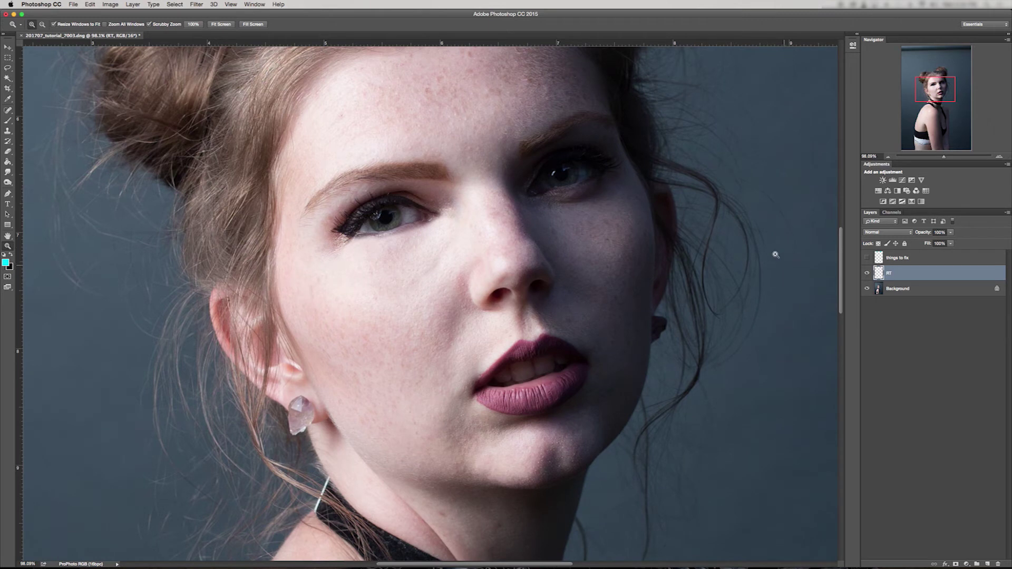
{"action": "key", "text": "super+alt+z"}
{"action": "key", "text": "super+alt+z"}
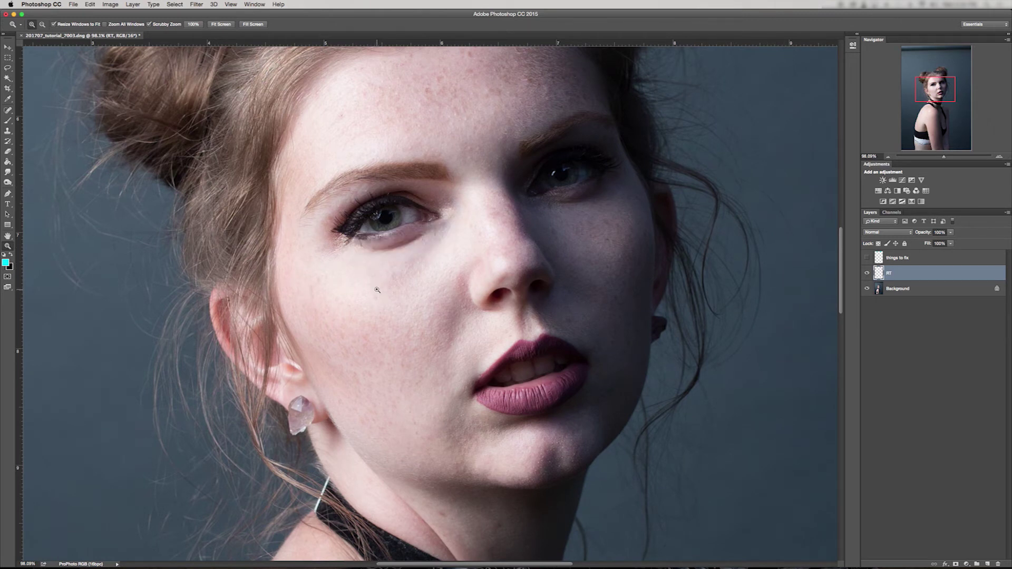
Step: Set the Clone Stamp flow to 11% and clone nearby cheek skin over the shadow under the lit eye
{"action": "left_click_drag", "start_coordinate": [408, 242], "coordinate": [472, 220]}
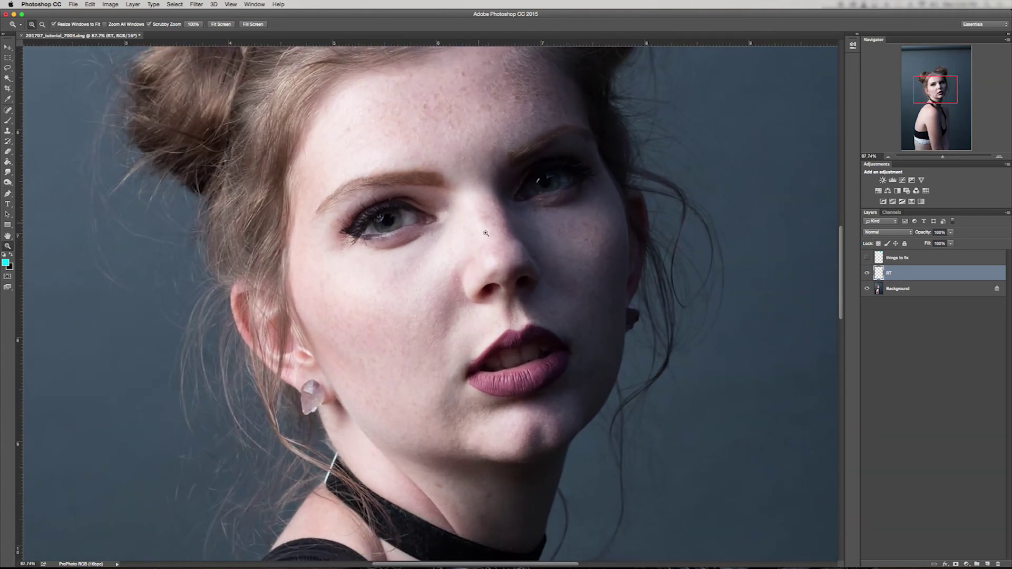
{"action": "key", "text": "s"}
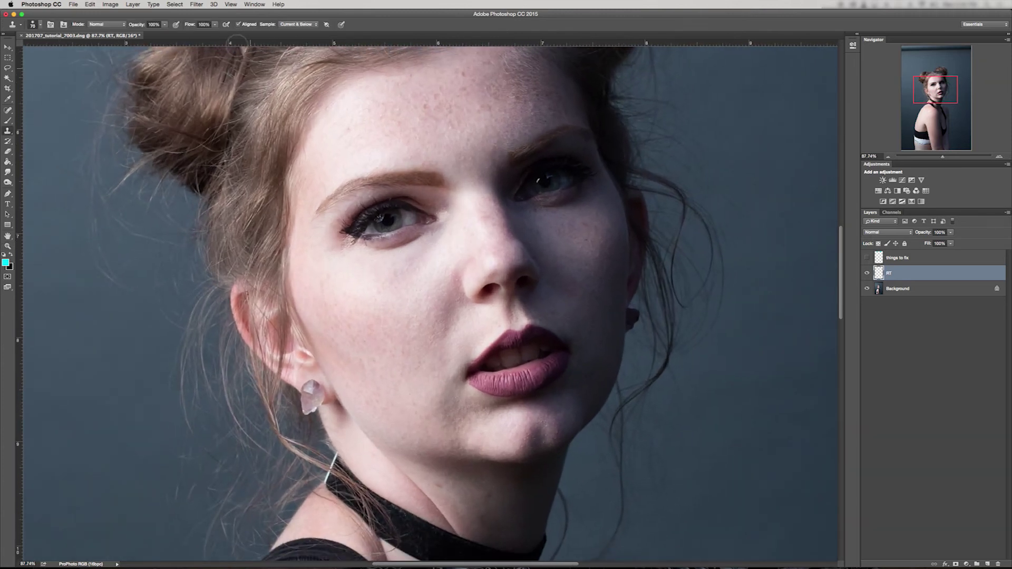
{"action": "mouse_move", "coordinate": [190, 24]}
{"action": "left_mouse_down"}
{"action": "mouse_move", "coordinate": [172, 35]}
{"action": "mouse_move", "coordinate": [187, 27]}
{"action": "left_mouse_up"}
{"action": "mouse_move", "coordinate": [394, 248]}
{"action": "left_mouse_down"}
{"action": "mouse_move", "coordinate": [423, 242]}
{"action": "mouse_move", "coordinate": [384, 252]}
{"action": "left_mouse_up"}
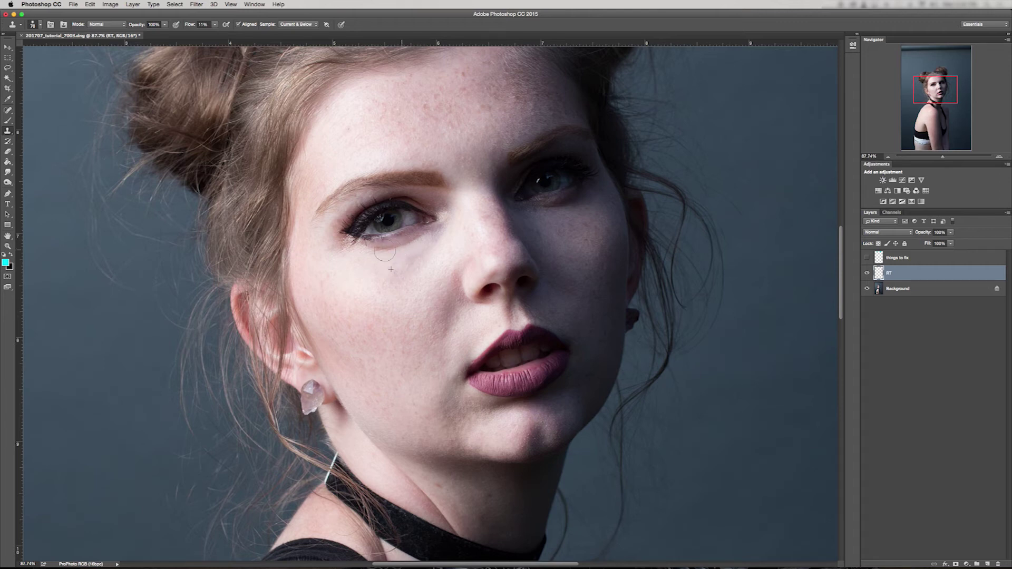
{"action": "left_click", "coordinate": [385, 265], "text": "alt"}
{"action": "left_click", "coordinate": [397, 265], "text": "alt"}
{"action": "left_click_drag", "start_coordinate": [419, 242], "coordinate": [374, 253]}
{"action": "left_click", "coordinate": [430, 276], "text": "alt"}
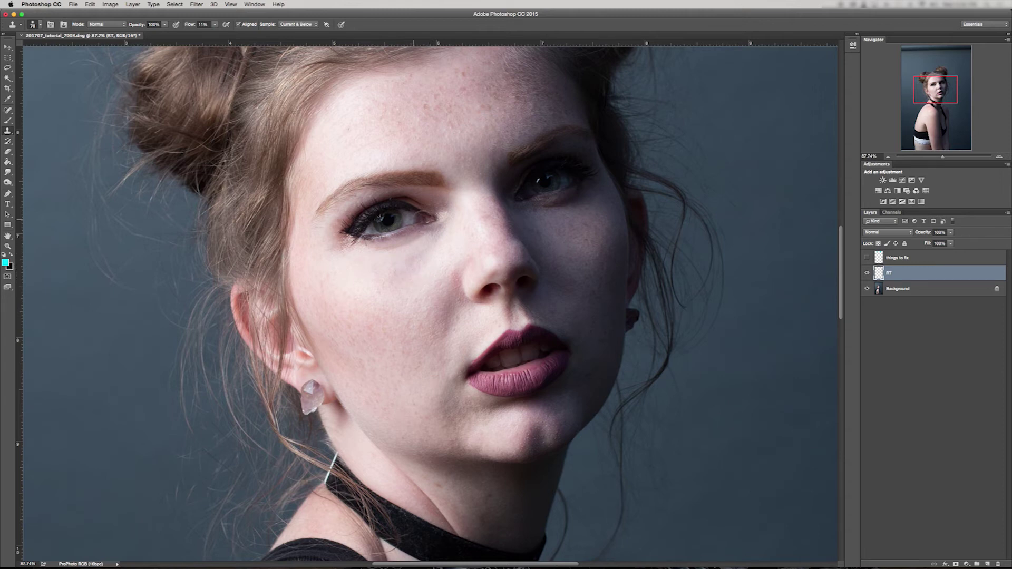
Step: Clone nearby skin over the crease under the shaded eye, sampling from several spots on the cheek below it
{"action": "left_click", "coordinate": [567, 220], "text": "alt"}
{"action": "mouse_move", "coordinate": [564, 208]}
{"action": "left_mouse_down"}
{"action": "mouse_move", "coordinate": [538, 211]}
{"action": "mouse_move", "coordinate": [585, 196]}
{"action": "mouse_move", "coordinate": [578, 213]}
{"action": "mouse_move", "coordinate": [591, 222]}
{"action": "mouse_move", "coordinate": [570, 228]}
{"action": "mouse_move", "coordinate": [585, 198]}
{"action": "mouse_move", "coordinate": [526, 211]}
{"action": "mouse_move", "coordinate": [574, 206]}
{"action": "left_mouse_up"}
{"action": "left_click", "coordinate": [579, 214], "text": "alt"}
{"action": "left_click", "coordinate": [588, 214], "text": "alt"}
{"action": "left_click", "coordinate": [550, 219], "text": "alt"}
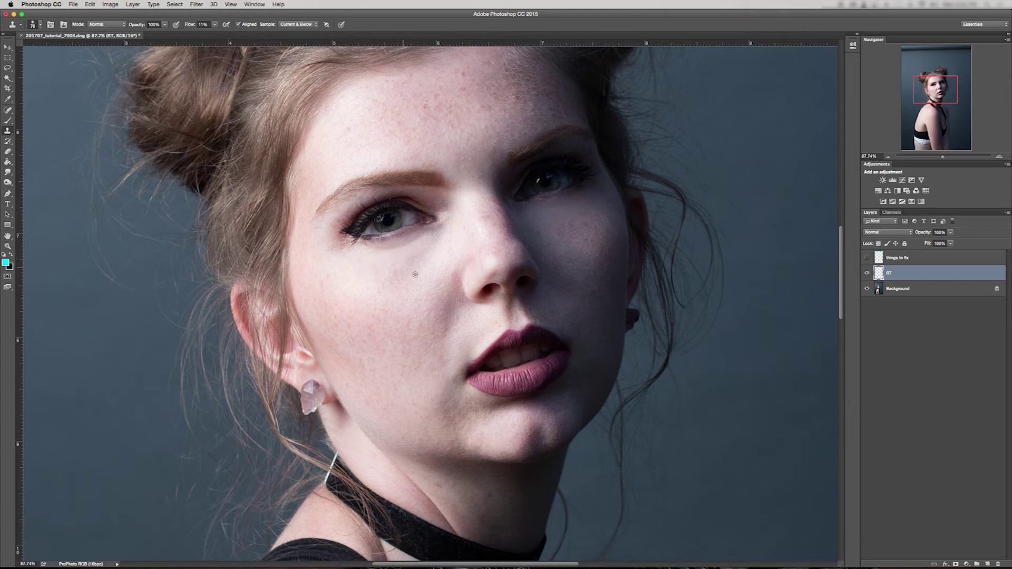
Step: Clone skin from beside the nose over the remaining shadow below the inner corner of the lit eye
{"action": "left_click", "coordinate": [438, 269], "text": "alt"}
{"action": "mouse_move", "coordinate": [429, 252]}
{"action": "left_mouse_down"}
{"action": "mouse_move", "coordinate": [399, 276]}
{"action": "mouse_move", "coordinate": [442, 227]}
{"action": "mouse_move", "coordinate": [439, 255]}
{"action": "mouse_move", "coordinate": [431, 234]}
{"action": "left_mouse_up"}
{"action": "left_click", "coordinate": [443, 252], "text": "alt"}
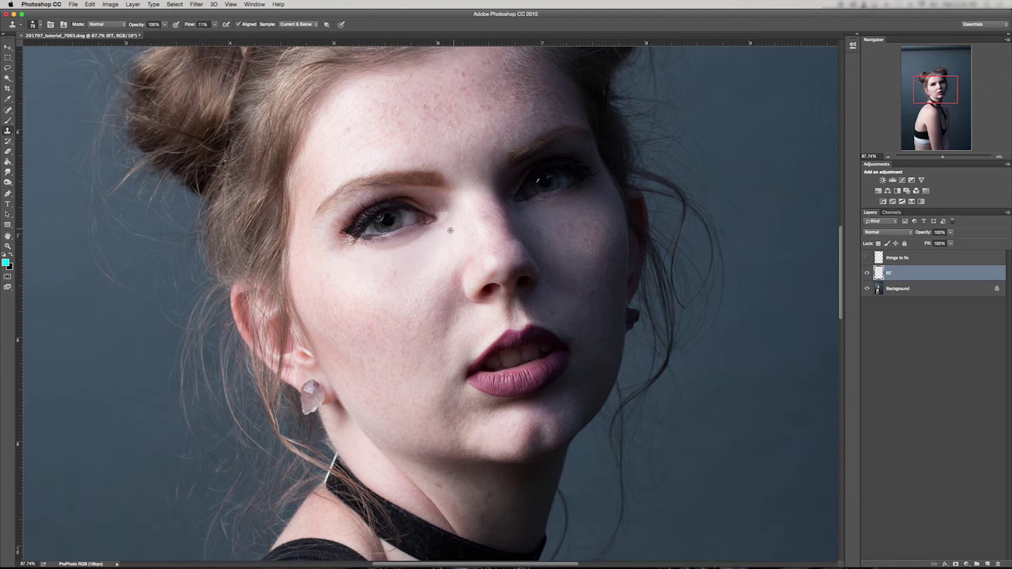
{"action": "left_click", "coordinate": [453, 252]}
Step: Examine the under-eye retouching up close and toggle the RT layer's visibility to compare before and after
{"action": "key", "text": "z"}
{"action": "mouse_move", "coordinate": [417, 246]}
{"action": "left_mouse_down"}
{"action": "mouse_move", "coordinate": [390, 273]}
{"action": "mouse_move", "coordinate": [475, 217]}
{"action": "mouse_move", "coordinate": [441, 251]}
{"action": "mouse_move", "coordinate": [391, 270]}
{"action": "mouse_move", "coordinate": [366, 295]}
{"action": "left_mouse_up"}
{"action": "left_click_drag", "start_coordinate": [407, 260], "coordinate": [423, 213]}
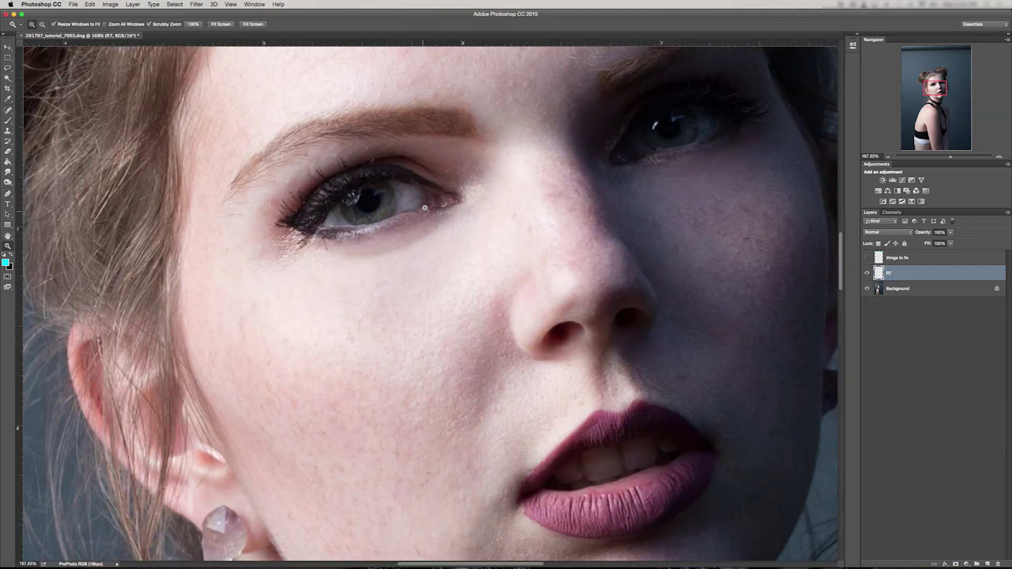
{"action": "left_click_drag", "start_coordinate": [577, 194], "coordinate": [558, 246]}
{"action": "left_click_drag", "start_coordinate": [406, 259], "coordinate": [341, 307]}
{"action": "left_click_drag", "start_coordinate": [421, 247], "coordinate": [478, 220]}
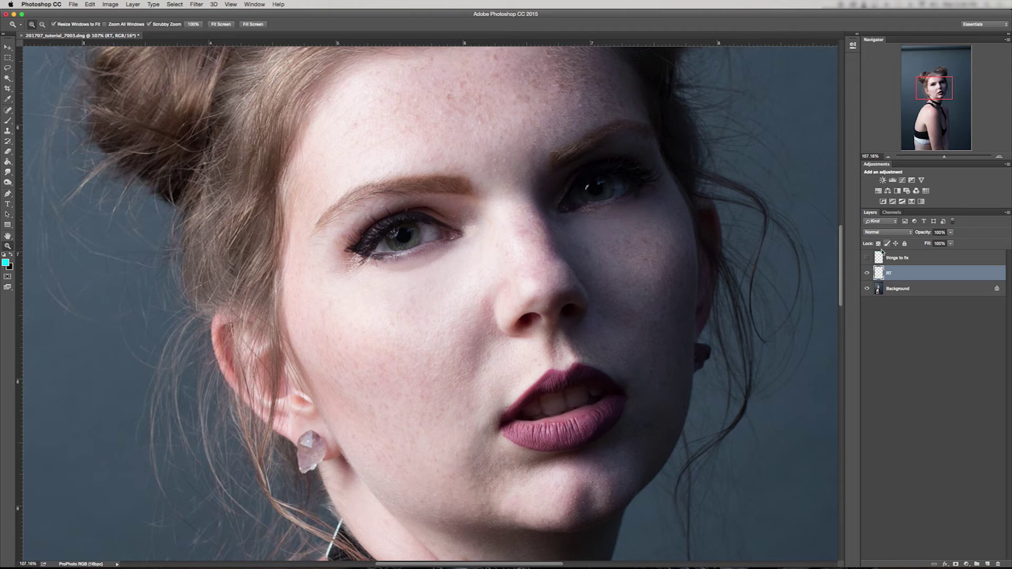
{"action": "left_click", "coordinate": [868, 274]}
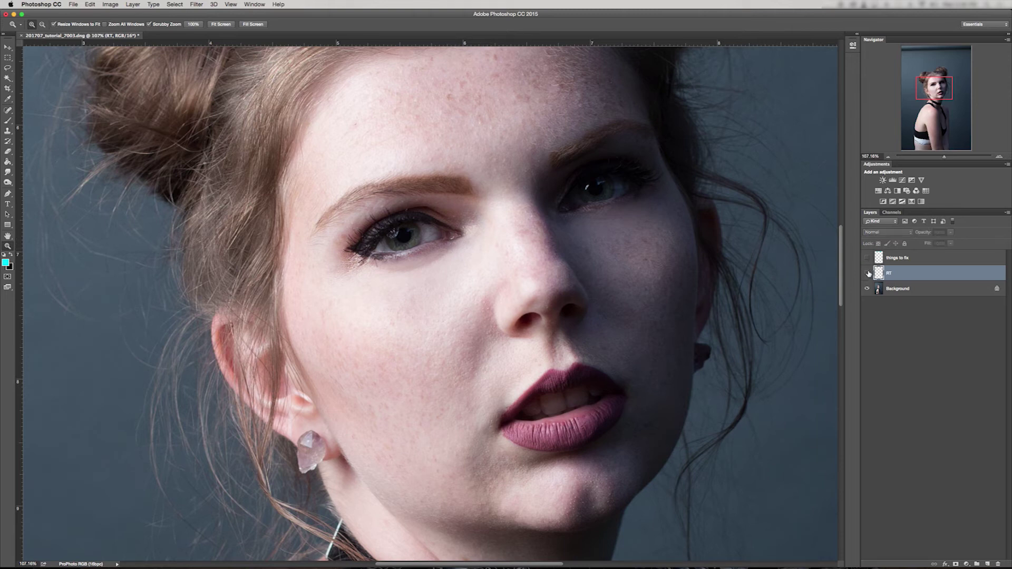
{"action": "left_click", "coordinate": [868, 274]}
{"action": "left_click", "coordinate": [868, 273]}
{"action": "left_click", "coordinate": [868, 274]}
{"action": "left_click", "coordinate": [868, 274]}
{"action": "left_click", "coordinate": [868, 274]}
{"action": "left_click", "coordinate": [868, 274]}
{"action": "left_click", "coordinate": [868, 274]}
{"action": "left_click", "coordinate": [868, 274]}
{"action": "left_click", "coordinate": [868, 274]}
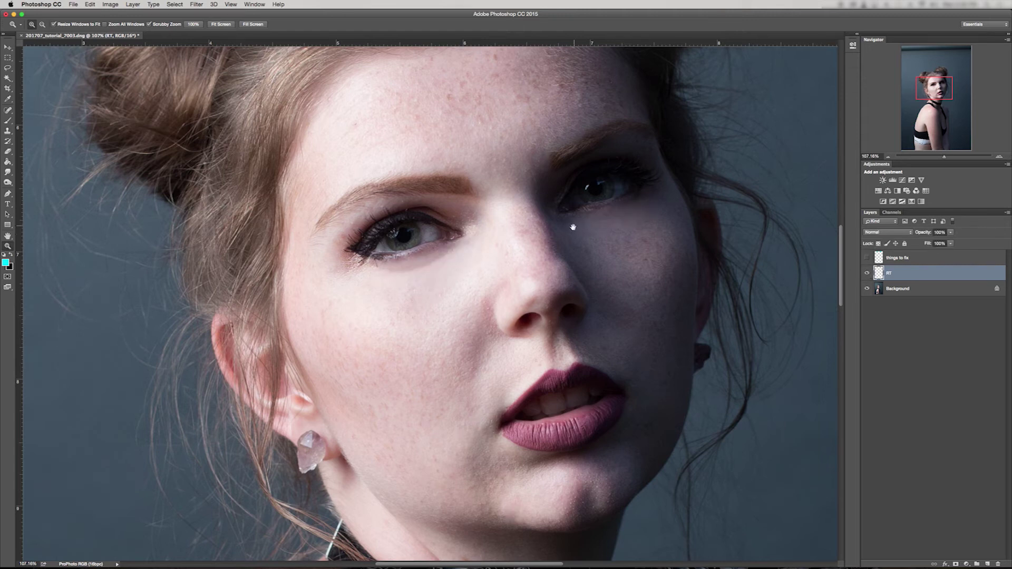
{"action": "left_click_drag", "start_coordinate": [573, 226], "coordinate": [560, 271]}
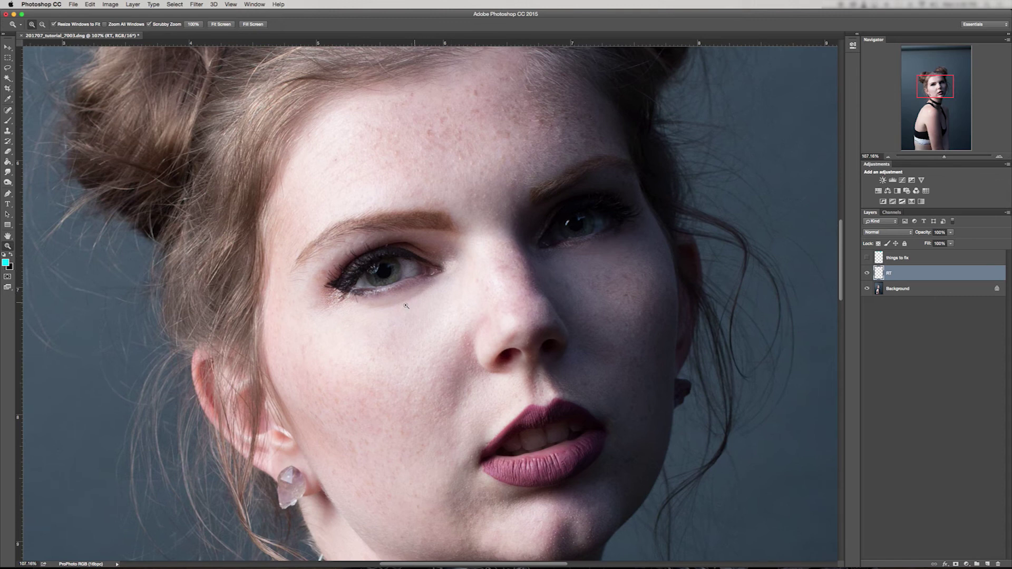
{"action": "left_click", "coordinate": [867, 274]}
{"action": "left_click", "coordinate": [868, 274]}
{"action": "left_click", "coordinate": [868, 273]}
{"action": "left_click", "coordinate": [868, 273]}
{"action": "left_click", "coordinate": [868, 273]}
{"action": "left_click", "coordinate": [868, 274]}
Step: Enlarge the Clone Stamp brush and clone surrounding skin over the bright highlight on the shoulder
{"action": "left_click_drag", "start_coordinate": [592, 315], "coordinate": [636, 256]}
{"action": "key", "text": "s"}
{"action": "key", "text": "space"}
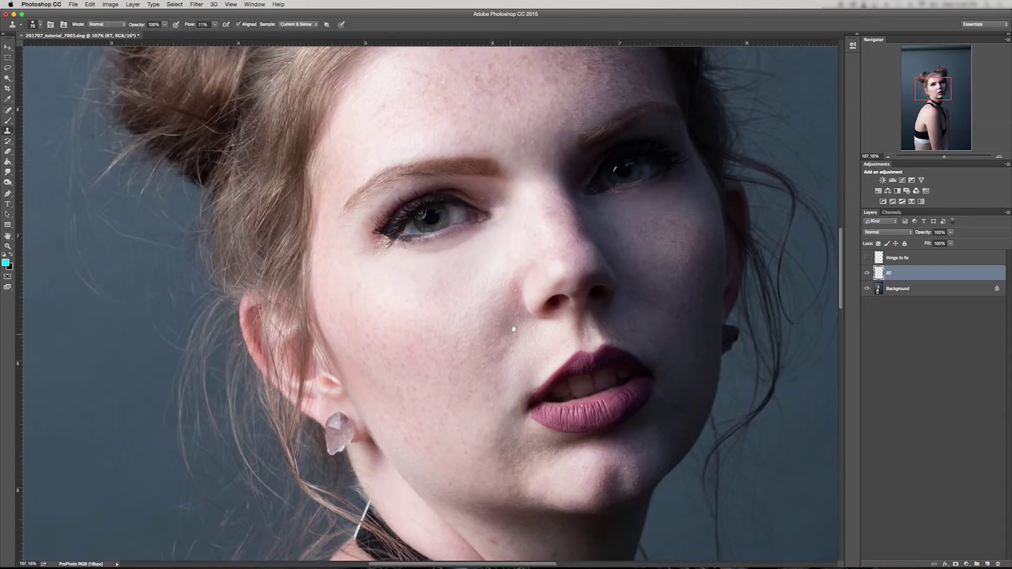
{"action": "left_click_drag", "start_coordinate": [490, 325], "coordinate": [527, 126]}
{"action": "left_click_drag", "start_coordinate": [425, 473], "coordinate": [437, 344]}
{"action": "key", "text": "bracketright"}
{"action": "key", "text": "bracketright"}
{"action": "key", "text": "bracketright"}
{"action": "key", "text": "bracketright"}
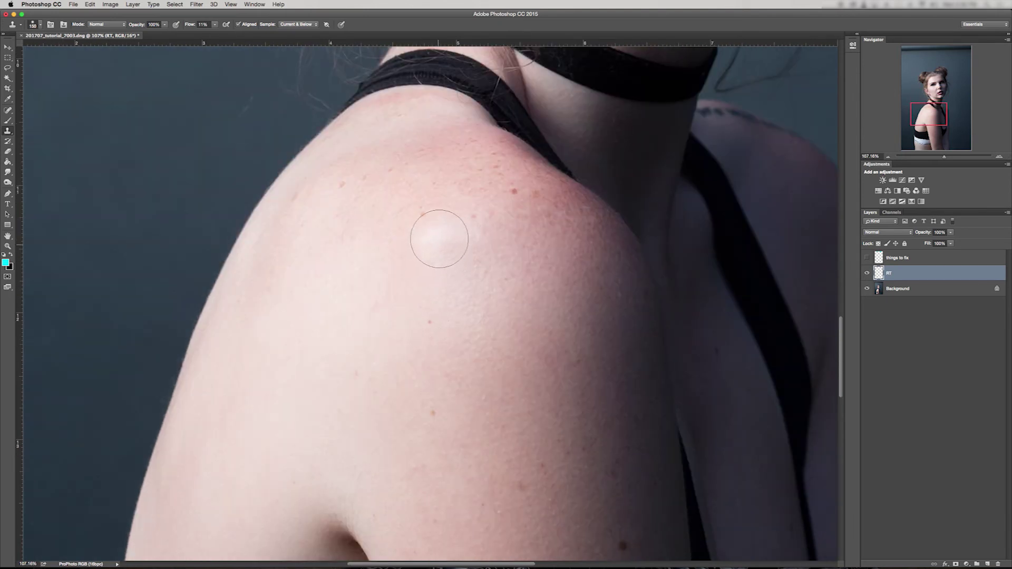
{"action": "left_click", "coordinate": [430, 262], "text": "alt"}
{"action": "left_click", "coordinate": [456, 344], "text": "alt"}
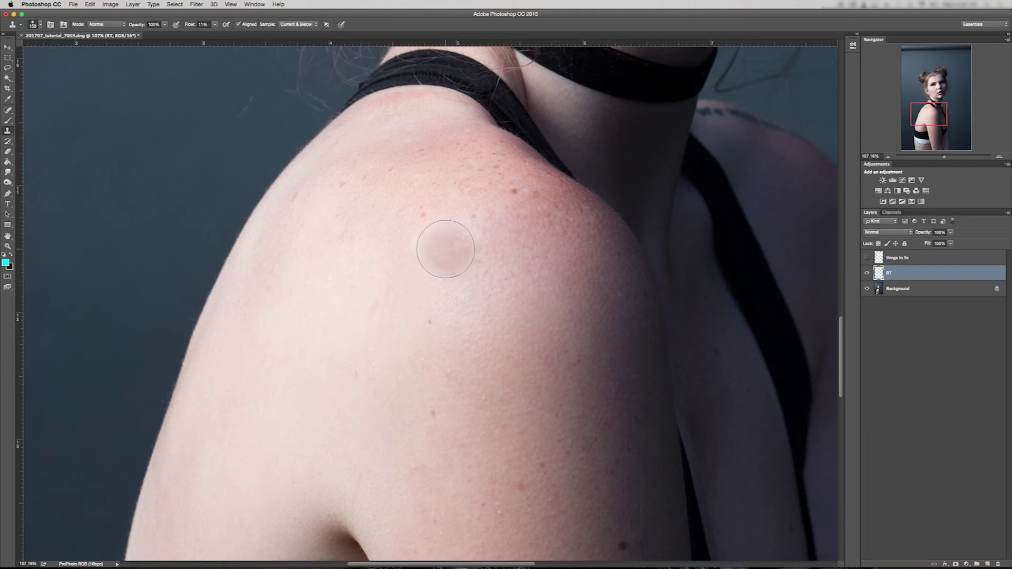
Step: Blend the retouched shoulder highlight into the surrounding skin with the Clone Stamp brush enlarged to 200
{"action": "key", "text": "bracketright"}
{"action": "key", "text": "bracketright"}
{"action": "mouse_move", "coordinate": [449, 244]}
{"action": "left_mouse_down"}
{"action": "mouse_move", "coordinate": [439, 242]}
{"action": "mouse_move", "coordinate": [451, 244]}
{"action": "mouse_move", "coordinate": [434, 259]}
{"action": "mouse_move", "coordinate": [437, 233]}
{"action": "mouse_move", "coordinate": [462, 239]}
{"action": "mouse_move", "coordinate": [436, 269]}
{"action": "mouse_move", "coordinate": [430, 249]}
{"action": "mouse_move", "coordinate": [429, 265]}
{"action": "mouse_move", "coordinate": [459, 277]}
{"action": "mouse_move", "coordinate": [474, 249]}
{"action": "mouse_move", "coordinate": [449, 214]}
{"action": "left_mouse_up"}
{"action": "left_click", "coordinate": [486, 287], "text": "alt"}
{"action": "left_click", "coordinate": [495, 315], "text": "alt"}
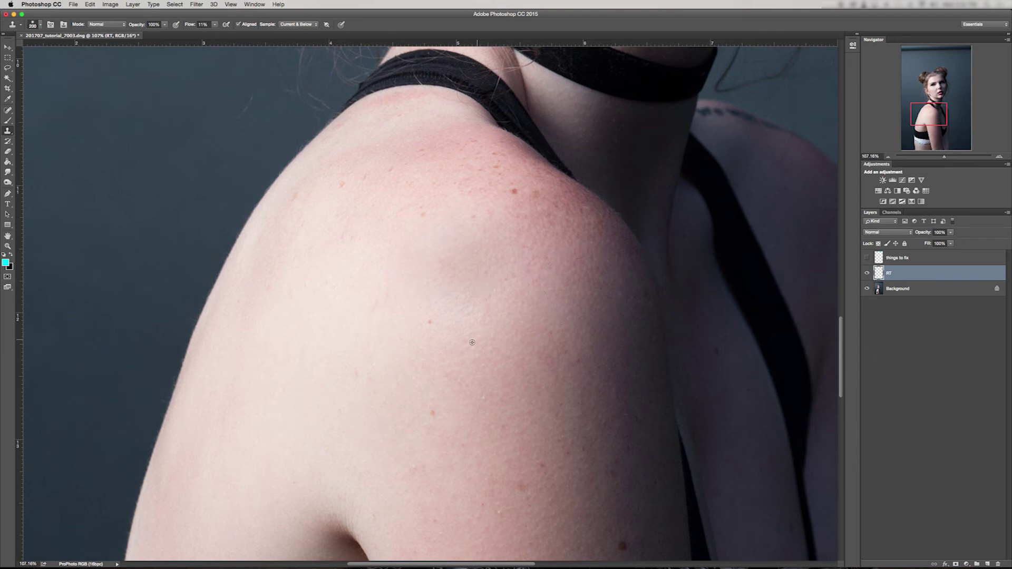
Step: Clone neighbouring skin over the remaining shoulder highlight and toggle the RT layer's visibility to compare the retouching
{"action": "left_click", "coordinate": [457, 364], "text": "alt"}
{"action": "mouse_move", "coordinate": [449, 322]}
{"action": "left_mouse_down"}
{"action": "mouse_move", "coordinate": [453, 308]}
{"action": "mouse_move", "coordinate": [493, 302]}
{"action": "mouse_move", "coordinate": [432, 315]}
{"action": "left_mouse_up"}
{"action": "key", "text": "z"}
{"action": "mouse_move", "coordinate": [502, 294]}
{"action": "left_mouse_down"}
{"action": "mouse_move", "coordinate": [432, 343]}
{"action": "mouse_move", "coordinate": [477, 321]}
{"action": "mouse_move", "coordinate": [484, 294]}
{"action": "mouse_move", "coordinate": [475, 282]}
{"action": "left_mouse_up"}
{"action": "left_click", "coordinate": [868, 273]}
{"action": "left_click", "coordinate": [867, 273]}
{"action": "key", "text": "s"}
{"action": "left_click", "coordinate": [438, 289], "text": "alt"}
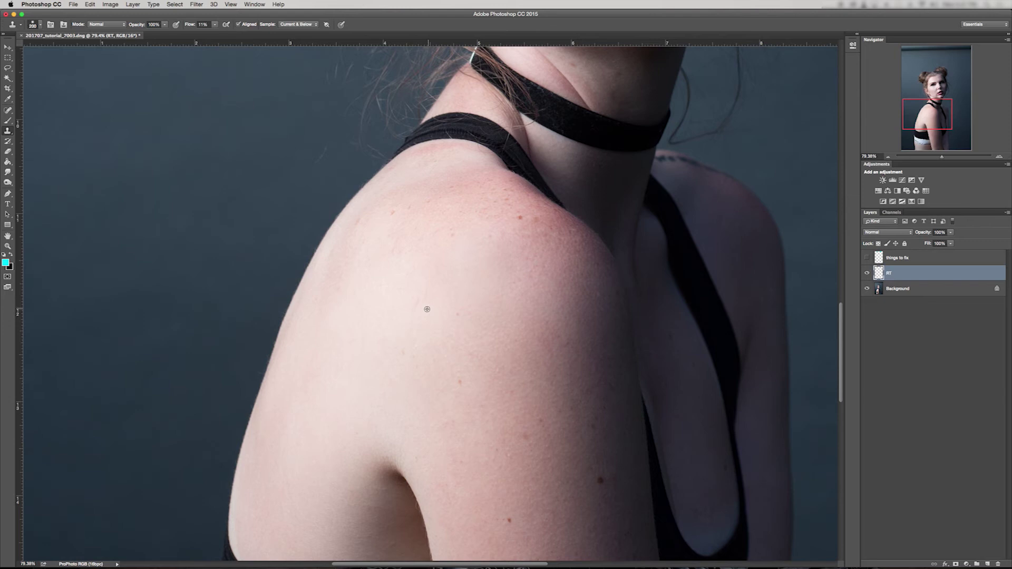
Step: Compare the whole portrait with the RT layer toggled and check the remaining marks on the things to fix layer
{"action": "key", "text": "z"}
{"action": "left_click_drag", "start_coordinate": [503, 278], "coordinate": [466, 287]}
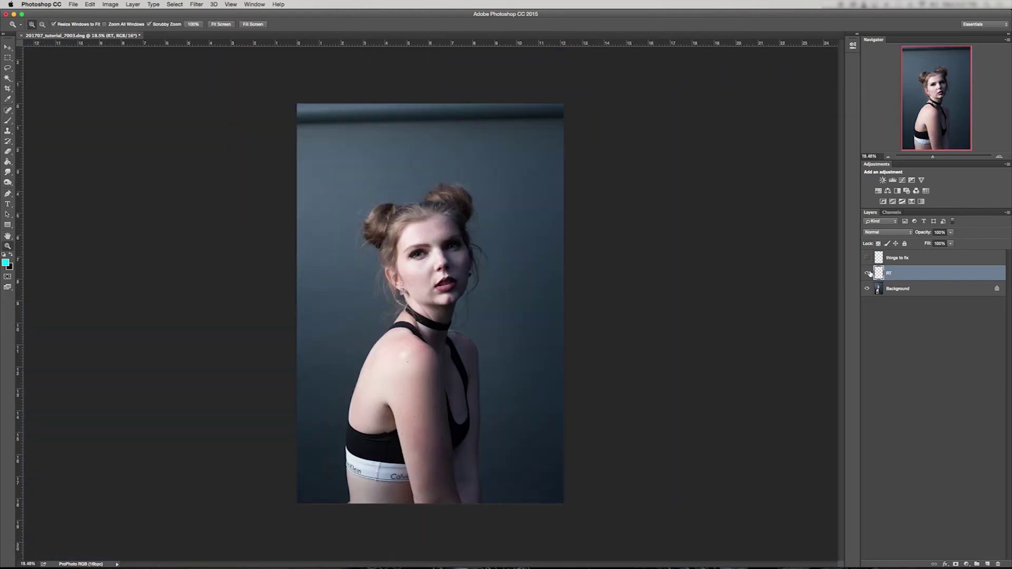
{"action": "left_click", "coordinate": [868, 273]}
{"action": "left_click_drag", "start_coordinate": [416, 374], "coordinate": [446, 376]}
{"action": "key", "text": "s"}
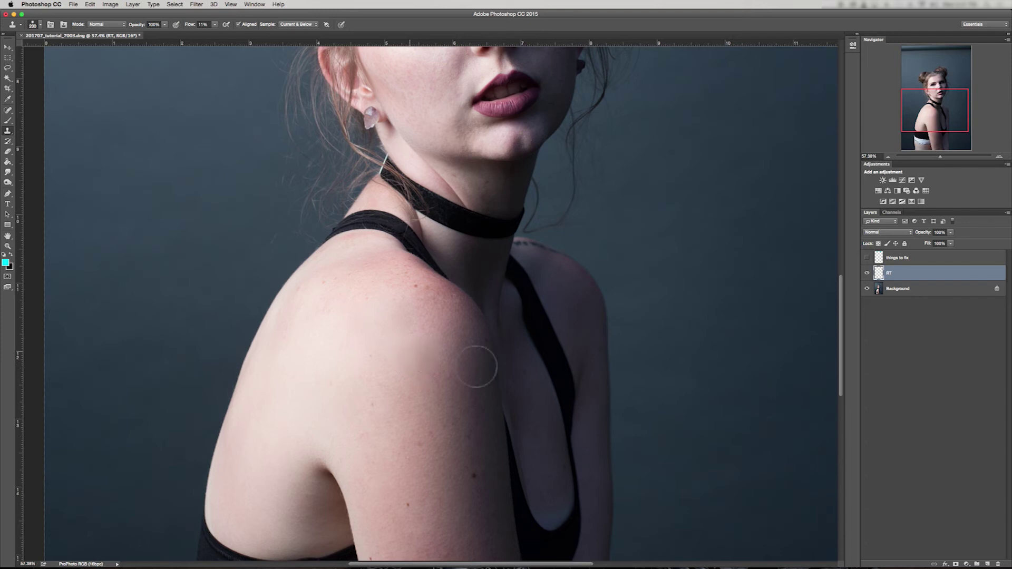
{"action": "left_click_drag", "start_coordinate": [456, 367], "coordinate": [470, 401]}
{"action": "left_click", "coordinate": [867, 258]}
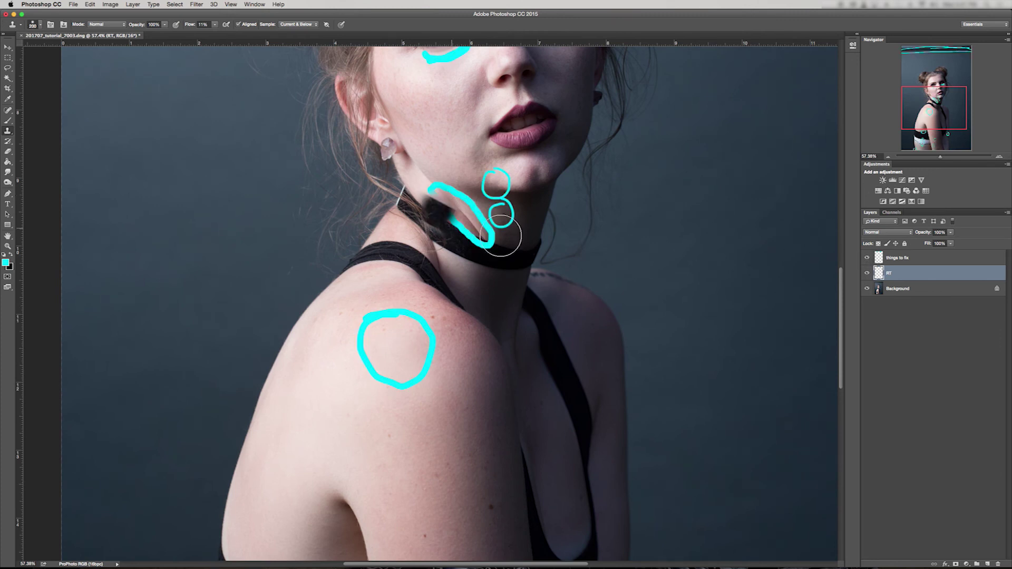
{"action": "left_click", "coordinate": [867, 258]}
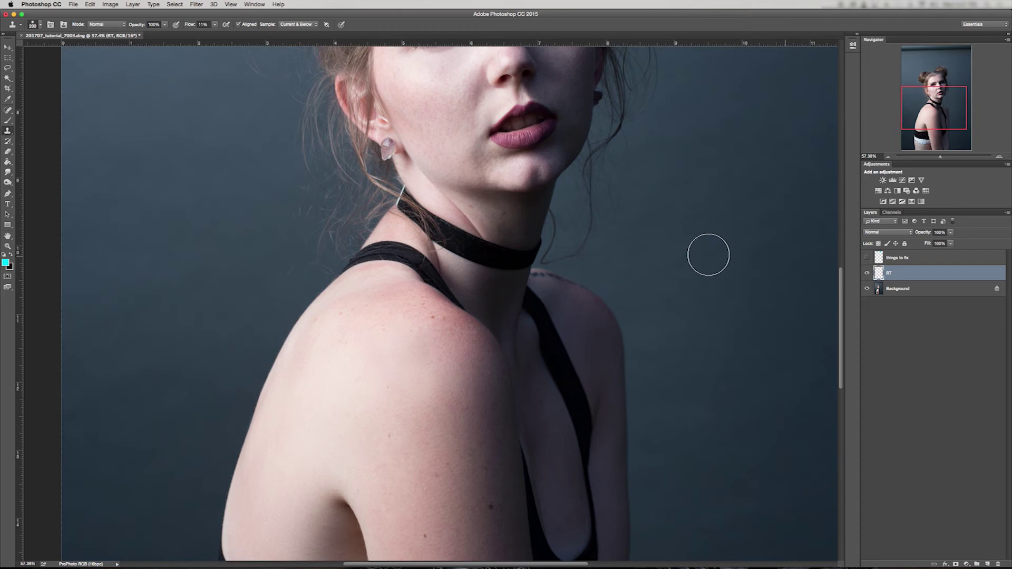
Step: Reduce the Clone Stamp brush to 50 and clone skin over the lower end of the neck crease above the choker
{"action": "key", "text": "z"}
{"action": "left_click_drag", "start_coordinate": [458, 201], "coordinate": [485, 250]}
{"action": "key", "text": "s"}
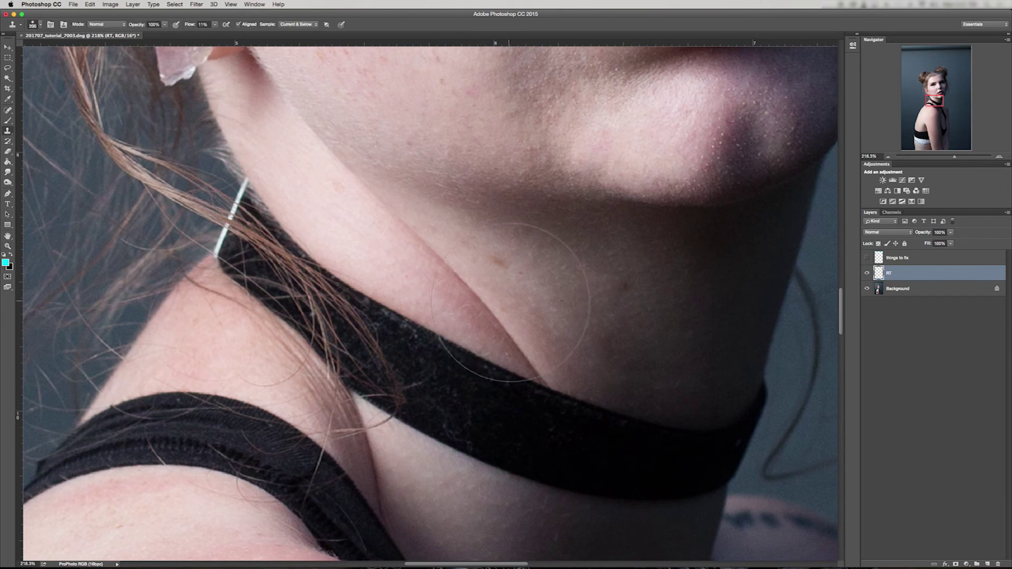
{"action": "key", "text": "bracketleft"}
{"action": "key", "text": "bracketleft"}
{"action": "key", "text": "bracketleft"}
{"action": "key", "text": "bracketleft"}
{"action": "key", "text": "bracketleft"}
{"action": "key", "text": "bracketleft"}
{"action": "key", "text": "bracketleft"}
{"action": "key", "text": "bracketleft"}
{"action": "key", "text": "bracketleft"}
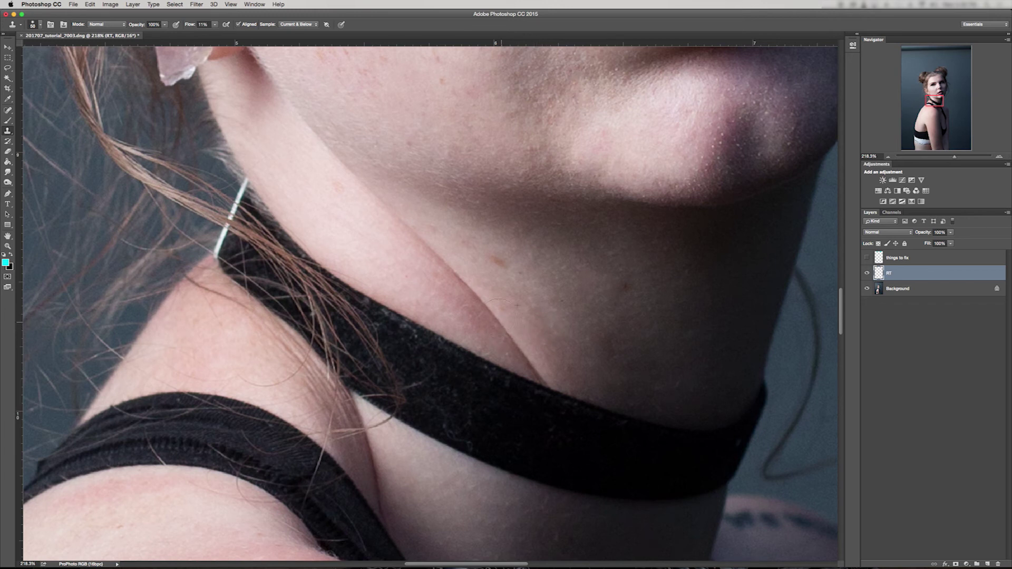
{"action": "left_click_drag", "start_coordinate": [528, 348], "coordinate": [545, 372]}
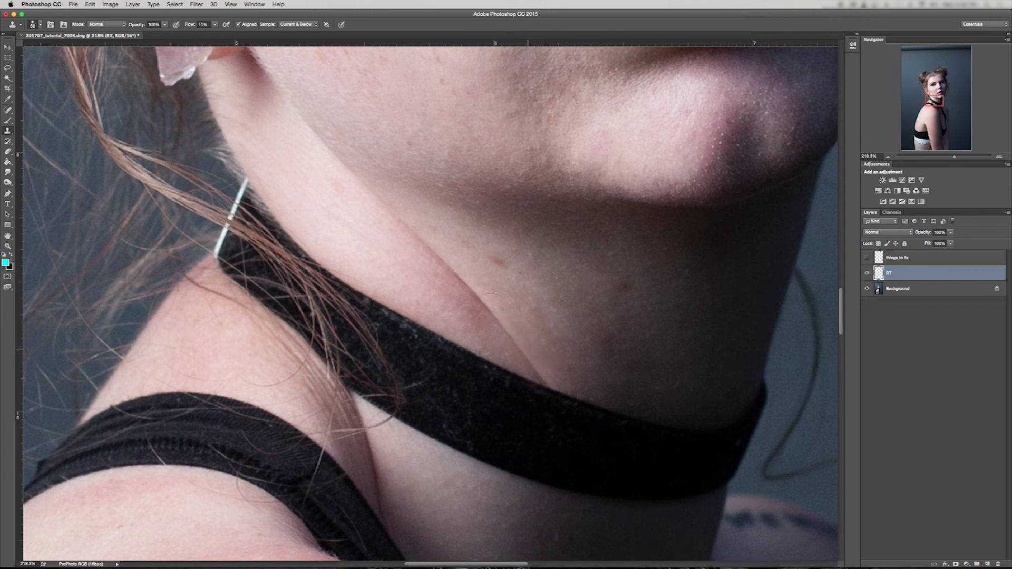
Step: Clone sampled neck skin along the rest of the crease, from below the jaw down to the choker
{"action": "mouse_move", "coordinate": [414, 232]}
{"action": "left_mouse_down"}
{"action": "mouse_move", "coordinate": [463, 272]}
{"action": "mouse_move", "coordinate": [389, 220]}
{"action": "mouse_move", "coordinate": [398, 243]}
{"action": "mouse_move", "coordinate": [371, 206]}
{"action": "mouse_move", "coordinate": [426, 248]}
{"action": "left_mouse_up"}
{"action": "left_click", "coordinate": [394, 255], "text": "alt"}
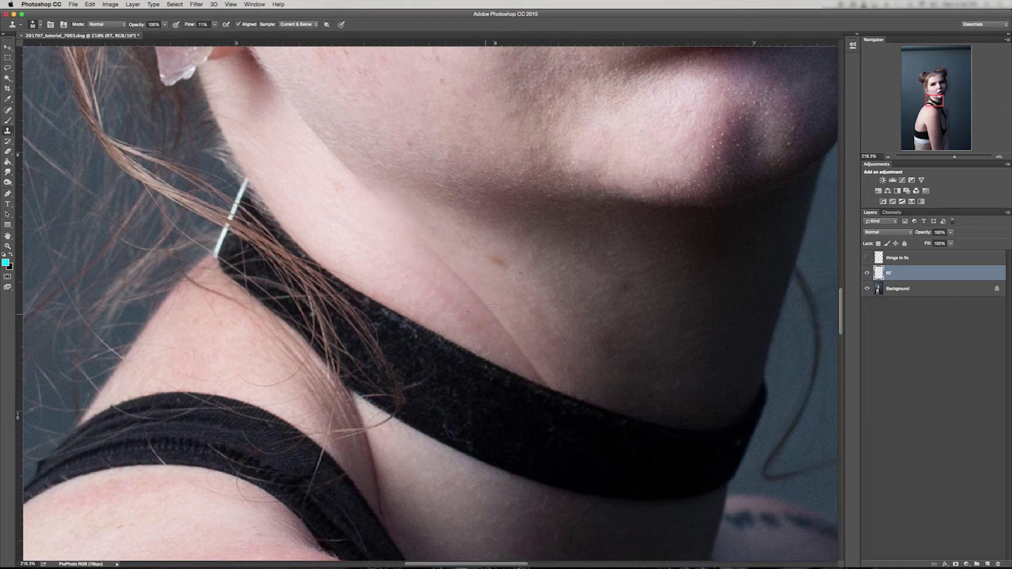
{"action": "left_click", "coordinate": [533, 322], "text": "alt"}
{"action": "left_click_drag", "start_coordinate": [515, 338], "coordinate": [549, 378]}
{"action": "left_click", "coordinate": [564, 326], "text": "alt"}
{"action": "key", "text": "z"}
{"action": "left_click_drag", "start_coordinate": [563, 333], "coordinate": [545, 343]}
Step: Heal the leftover crease line on the neck with content-aware Spot Healing Brush strokes
{"action": "key", "text": "j"}
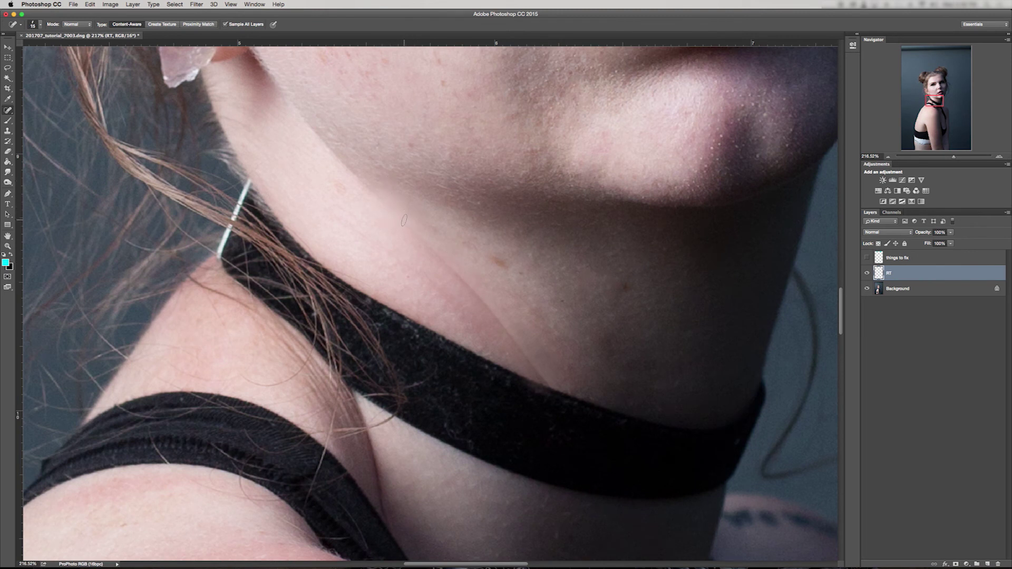
{"action": "mouse_move", "coordinate": [401, 221]}
{"action": "left_mouse_down"}
{"action": "mouse_move", "coordinate": [471, 286]}
{"action": "mouse_move", "coordinate": [551, 391]}
{"action": "left_mouse_up"}
{"action": "left_click_drag", "start_coordinate": [467, 299], "coordinate": [529, 377]}
{"action": "mouse_move", "coordinate": [481, 317]}
{"action": "left_mouse_down"}
{"action": "mouse_move", "coordinate": [504, 353]}
{"action": "mouse_move", "coordinate": [432, 374]}
{"action": "mouse_move", "coordinate": [480, 334]}
{"action": "left_mouse_up"}
Step: Try to blend the crease remnants and the small spot on the neck with the Clone Stamp
{"action": "key", "text": "z"}
{"action": "key", "text": "s"}
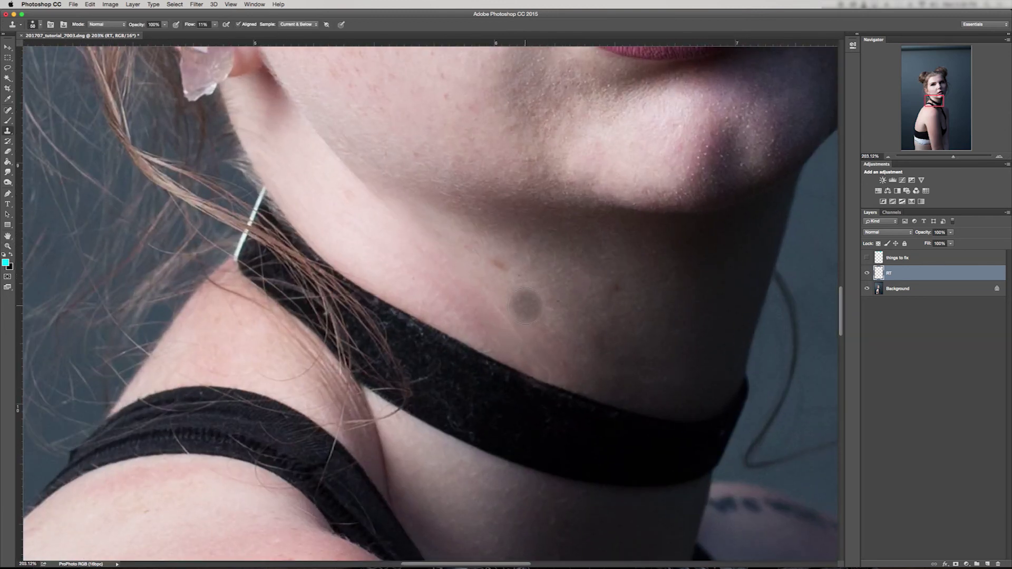
{"action": "left_click", "coordinate": [527, 307], "text": "alt"}
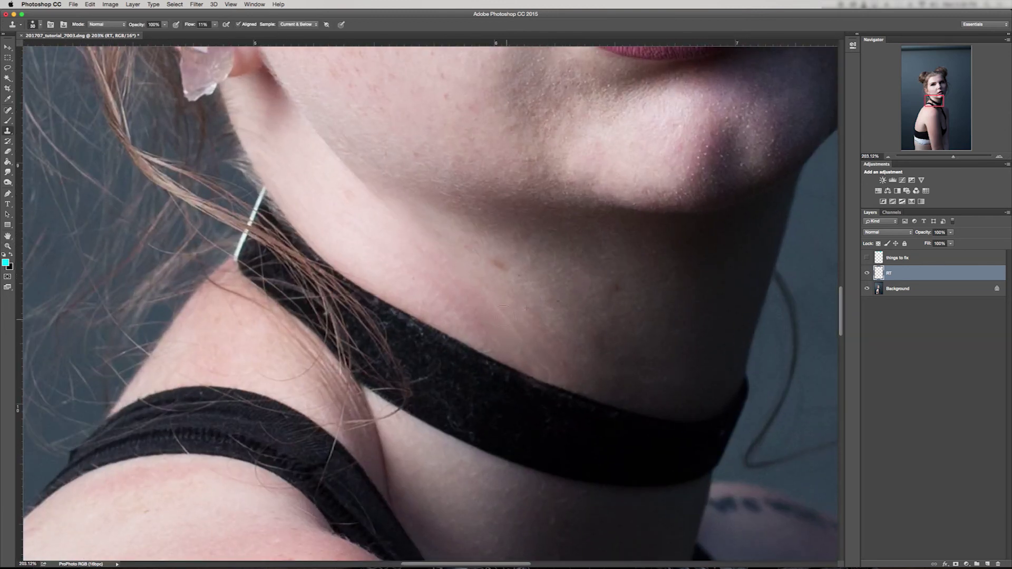
{"action": "key", "text": "super+z"}
{"action": "left_click_drag", "start_coordinate": [481, 321], "coordinate": [419, 254]}
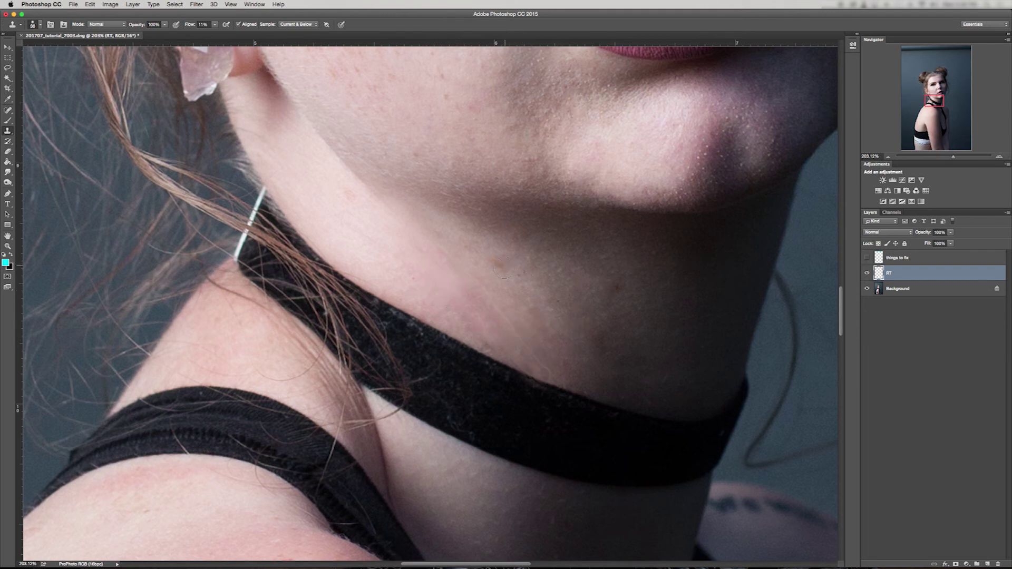
{"action": "key", "text": "alt+super+z"}
{"action": "left_click_drag", "start_coordinate": [496, 262], "coordinate": [504, 266]}
{"action": "key", "text": "alt+super+z"}
Step: Heal the small spots on the neck and the last crease traces above the choker with the Spot Healing Brush
{"action": "key", "text": "j"}
{"action": "left_click", "coordinate": [495, 266]}
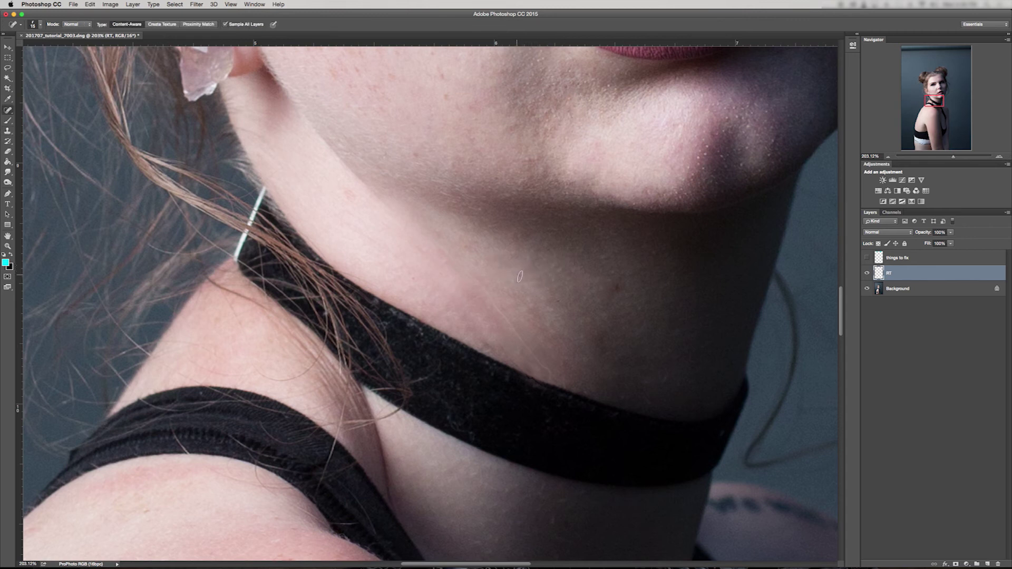
{"action": "left_click", "coordinate": [618, 285]}
{"action": "mouse_move", "coordinate": [440, 251]}
{"action": "left_mouse_down"}
{"action": "mouse_move", "coordinate": [481, 282]}
{"action": "mouse_move", "coordinate": [552, 374]}
{"action": "left_mouse_up"}
{"action": "mouse_move", "coordinate": [523, 325]}
{"action": "left_mouse_down"}
{"action": "mouse_move", "coordinate": [539, 352]}
{"action": "mouse_move", "coordinate": [463, 381]}
{"action": "mouse_move", "coordinate": [460, 401]}
{"action": "mouse_move", "coordinate": [447, 404]}
{"action": "left_mouse_up"}
Step: Examine the retouched neck, face and shoulder in the whole portrait at several zoom levels
{"action": "key", "text": "z"}
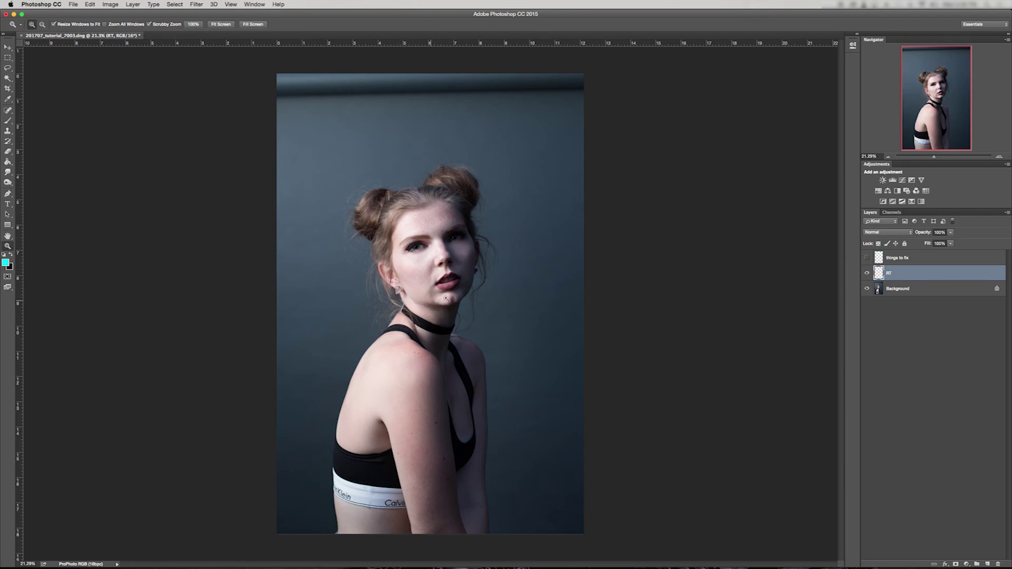
{"action": "left_click_drag", "start_coordinate": [385, 392], "coordinate": [433, 325]}
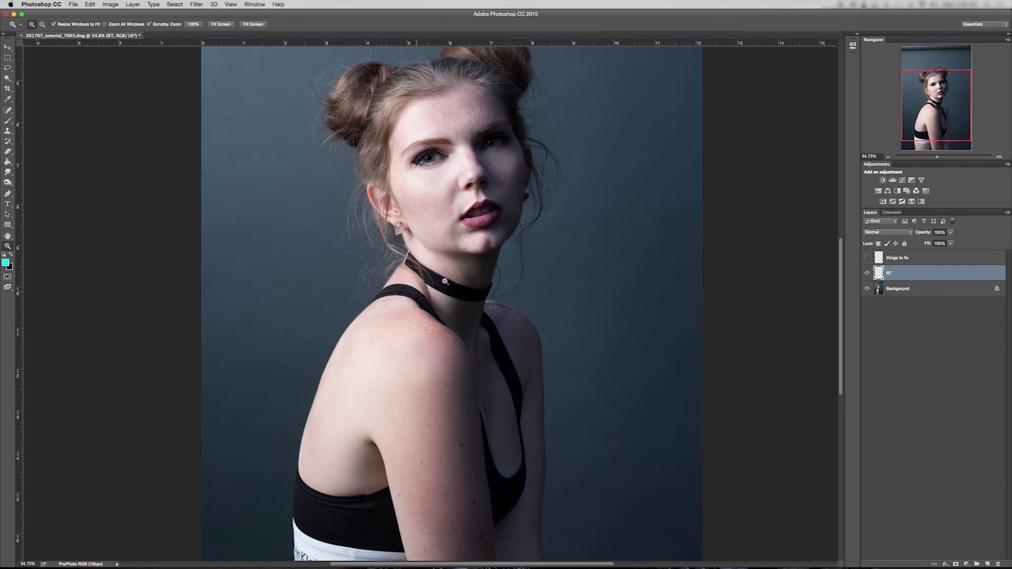
{"action": "left_click_drag", "start_coordinate": [452, 271], "coordinate": [413, 259]}
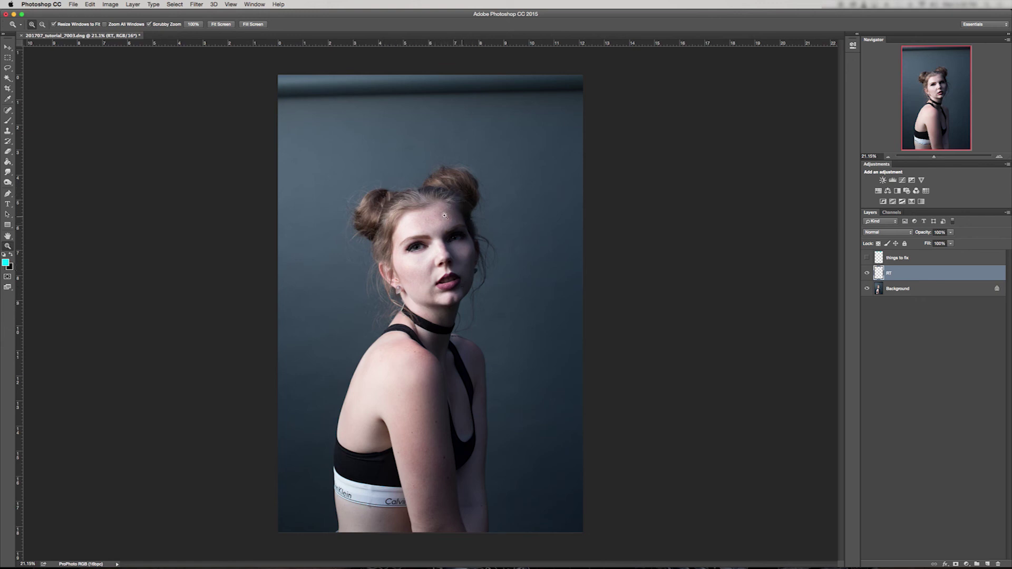
{"action": "left_click_drag", "start_coordinate": [423, 244], "coordinate": [429, 232]}
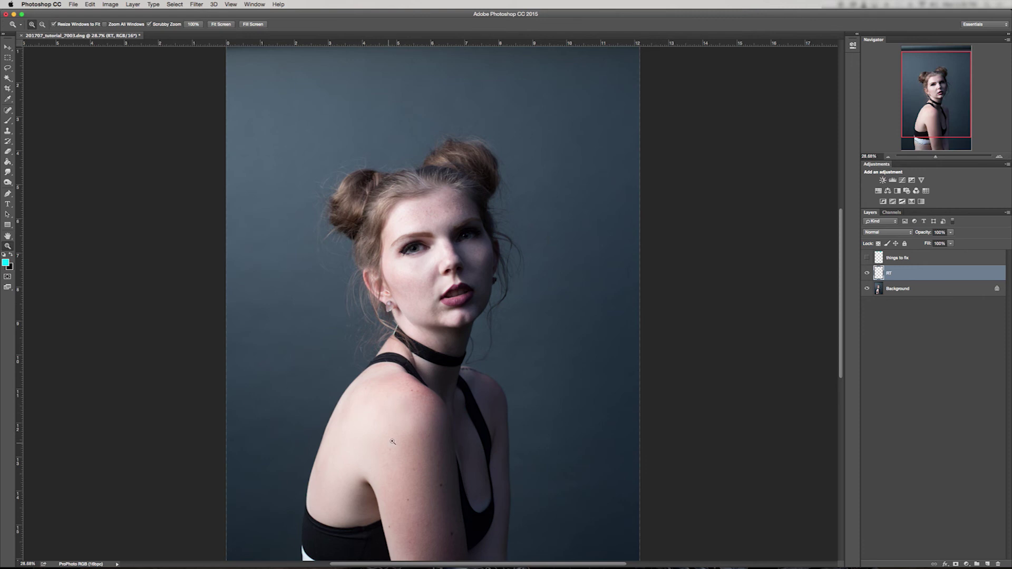
{"action": "left_click_drag", "start_coordinate": [423, 394], "coordinate": [417, 391]}
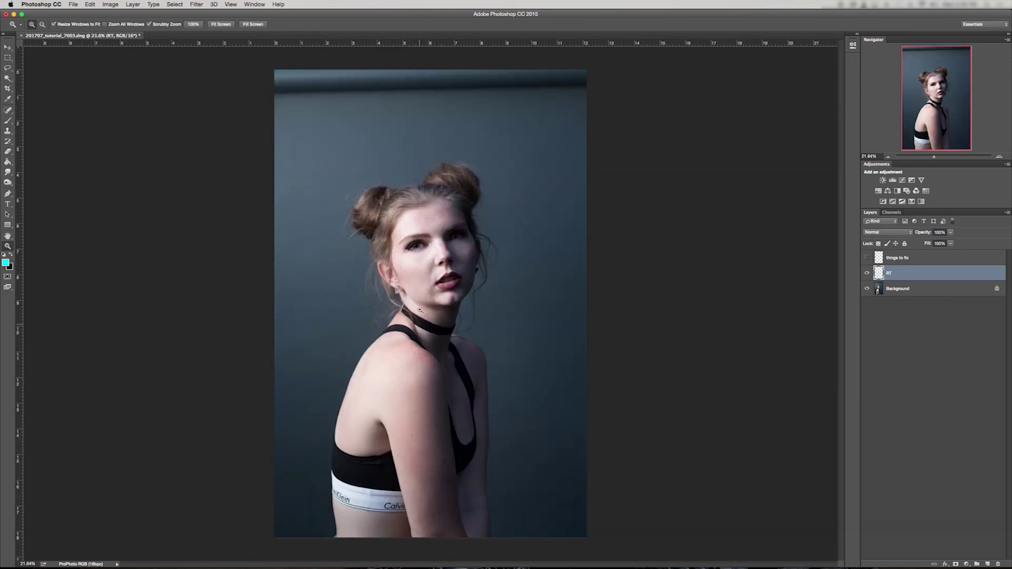
{"action": "left_click_drag", "start_coordinate": [423, 306], "coordinate": [421, 304]}
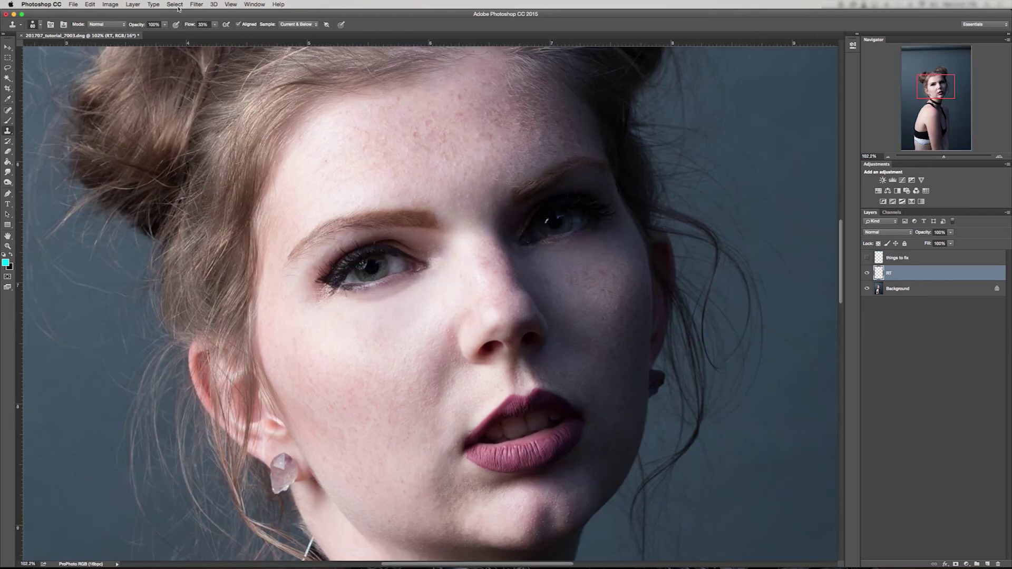
Step: Lower the Clone Stamp flow to 11% and clone nearby skin over the shadows beneath both eyes
{"action": "left_click_drag", "start_coordinate": [190, 26], "coordinate": [184, 28]}
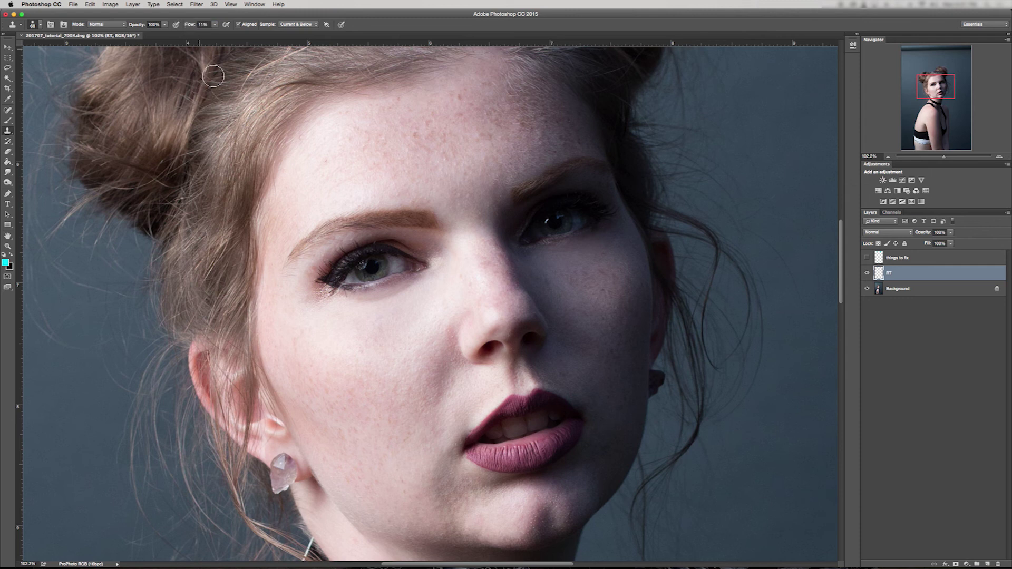
{"action": "mouse_move", "coordinate": [376, 304]}
{"action": "left_mouse_down"}
{"action": "mouse_move", "coordinate": [334, 307]}
{"action": "mouse_move", "coordinate": [431, 279]}
{"action": "left_mouse_up"}
{"action": "left_click", "coordinate": [396, 301], "text": "alt"}
{"action": "left_click", "coordinate": [570, 267], "text": "alt"}
{"action": "mouse_move", "coordinate": [567, 252]}
{"action": "left_mouse_down"}
{"action": "mouse_move", "coordinate": [540, 256]}
{"action": "mouse_move", "coordinate": [549, 277]}
{"action": "left_mouse_up"}
Step: Inspect the waist at the photo's lower edge and compare it with the marks on the things to fix layer
{"action": "key", "text": "z"}
{"action": "left_click_drag", "start_coordinate": [500, 310], "coordinate": [419, 330]}
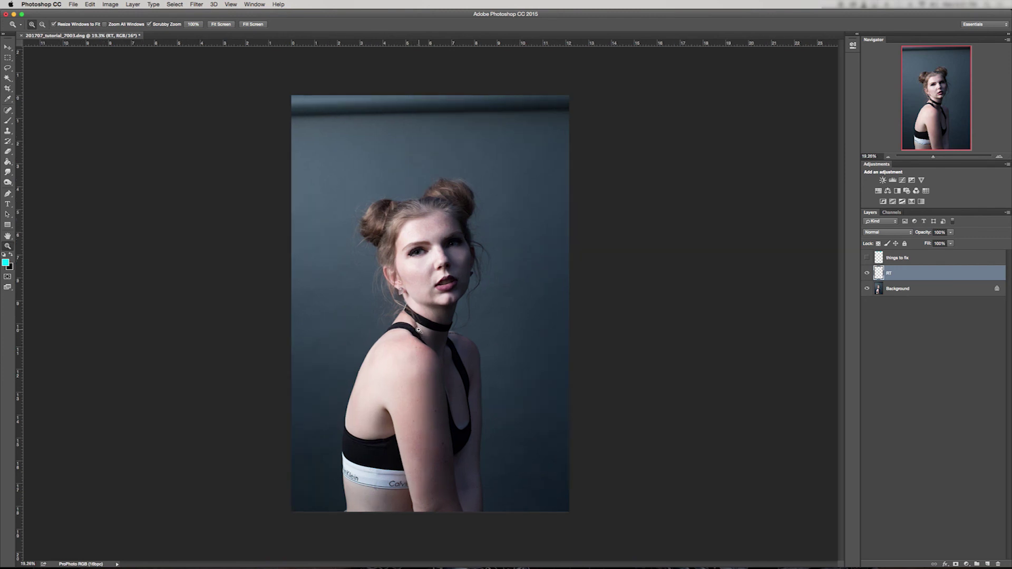
{"action": "left_click_drag", "start_coordinate": [330, 515], "coordinate": [442, 371]}
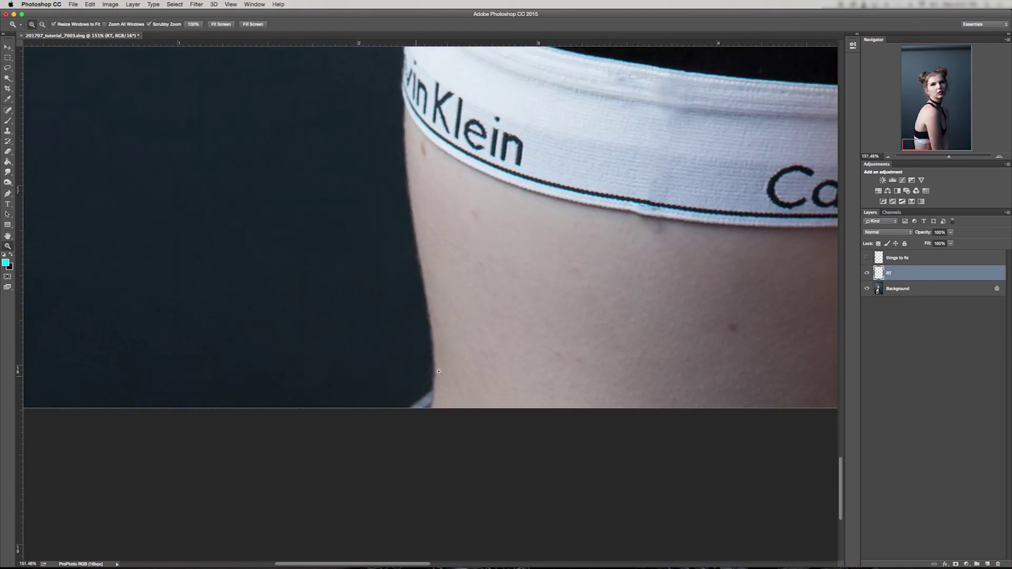
{"action": "left_click", "coordinate": [866, 258]}
{"action": "left_click", "coordinate": [867, 258]}
{"action": "left_click_drag", "start_coordinate": [399, 407], "coordinate": [417, 350]}
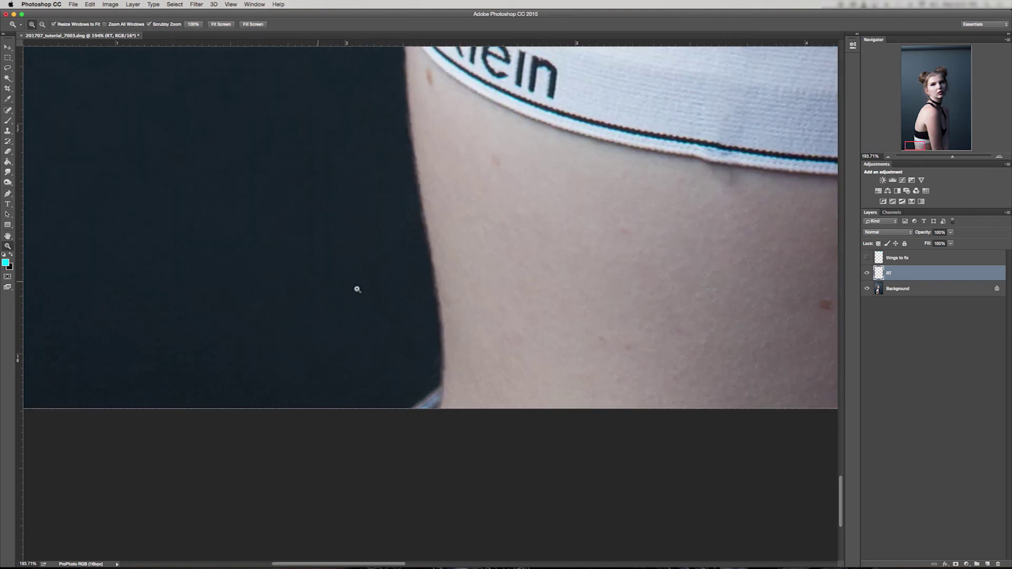
Step: Set the Clone Stamp flow to 100%, shrink the brush and clone backdrop over the light sliver beside the waist
{"action": "key", "text": "s"}
{"action": "left_click_drag", "start_coordinate": [190, 25], "coordinate": [257, 27]}
{"action": "left_click_drag", "start_coordinate": [392, 57], "coordinate": [389, 57]}
{"action": "left_click_drag", "start_coordinate": [192, 25], "coordinate": [264, 32]}
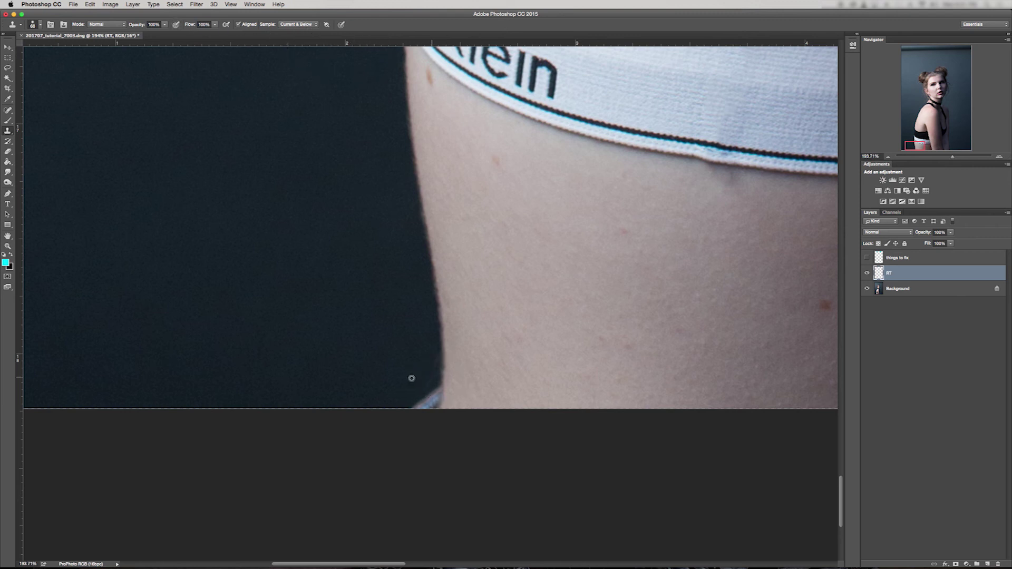
{"action": "left_click", "coordinate": [387, 367], "text": "alt"}
{"action": "key", "text": "["}
{"action": "key", "text": "["}
{"action": "key", "text": "["}
{"action": "key", "text": "["}
{"action": "key", "text": "["}
{"action": "mouse_move", "coordinate": [415, 394]}
{"action": "left_mouse_down"}
{"action": "mouse_move", "coordinate": [420, 404]}
{"action": "mouse_move", "coordinate": [420, 378]}
{"action": "mouse_move", "coordinate": [425, 406]}
{"action": "mouse_move", "coordinate": [427, 352]}
{"action": "mouse_move", "coordinate": [425, 414]}
{"action": "left_mouse_up"}
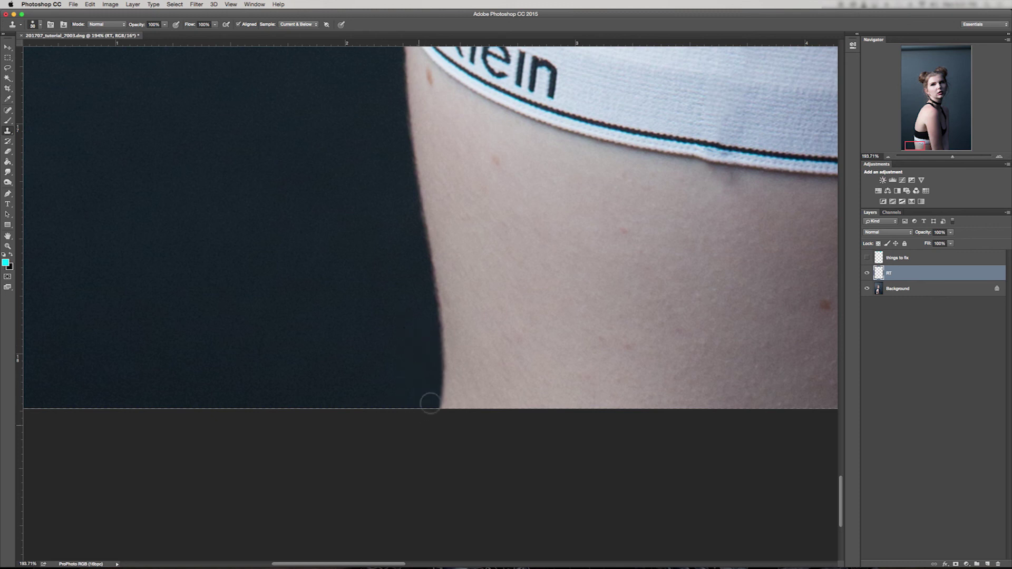
Step: Try to remove the backdrop roll along the photo's upper edge with the Spot Healing Brush enlarged to 400
{"action": "key", "text": "z"}
{"action": "left_click_drag", "start_coordinate": [424, 198], "coordinate": [457, 152]}
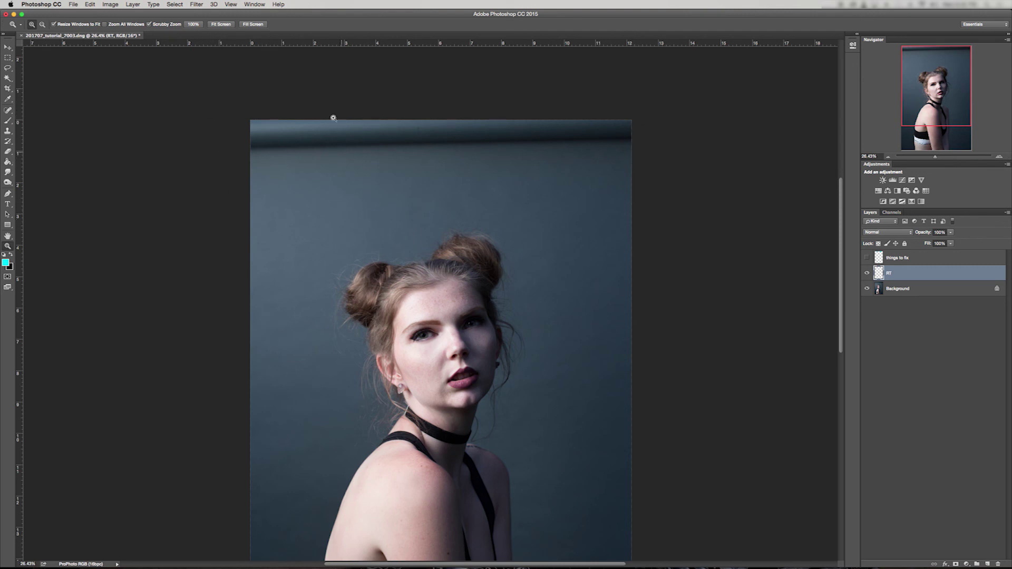
{"action": "key", "text": "j"}
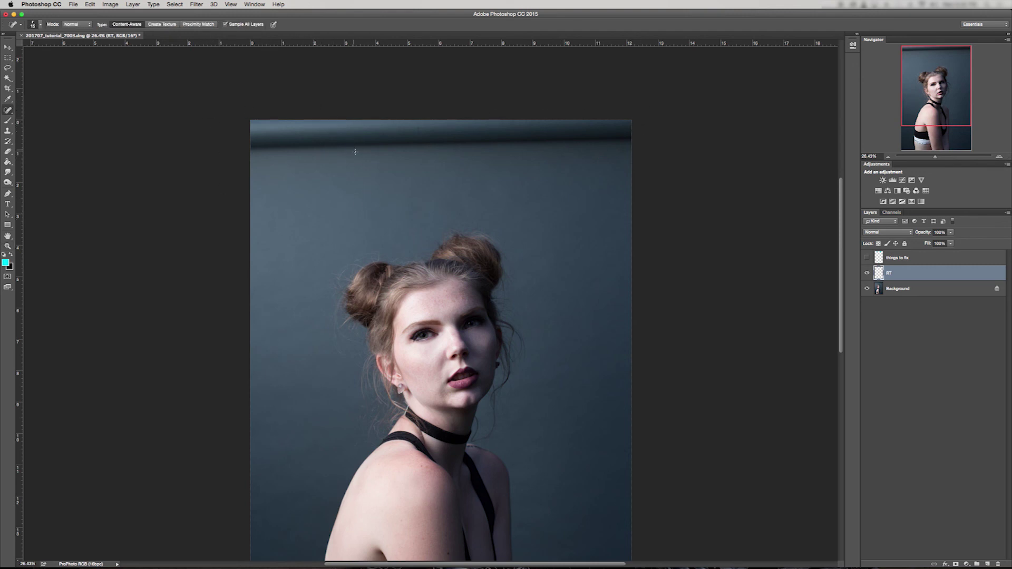
{"action": "key", "text": "bracketright"}
{"action": "key", "text": "bracketright"}
{"action": "key", "text": "bracketright"}
{"action": "key", "text": "bracketright"}
{"action": "key", "text": "bracketright"}
{"action": "key", "text": "bracketright"}
{"action": "key", "text": "bracketleft"}
{"action": "key", "text": "bracketleft"}
{"action": "mouse_move", "coordinate": [632, 135]}
{"action": "left_mouse_down"}
{"action": "mouse_move", "coordinate": [419, 130]}
{"action": "mouse_move", "coordinate": [306, 138]}
{"action": "mouse_move", "coordinate": [237, 158]}
{"action": "left_mouse_up"}
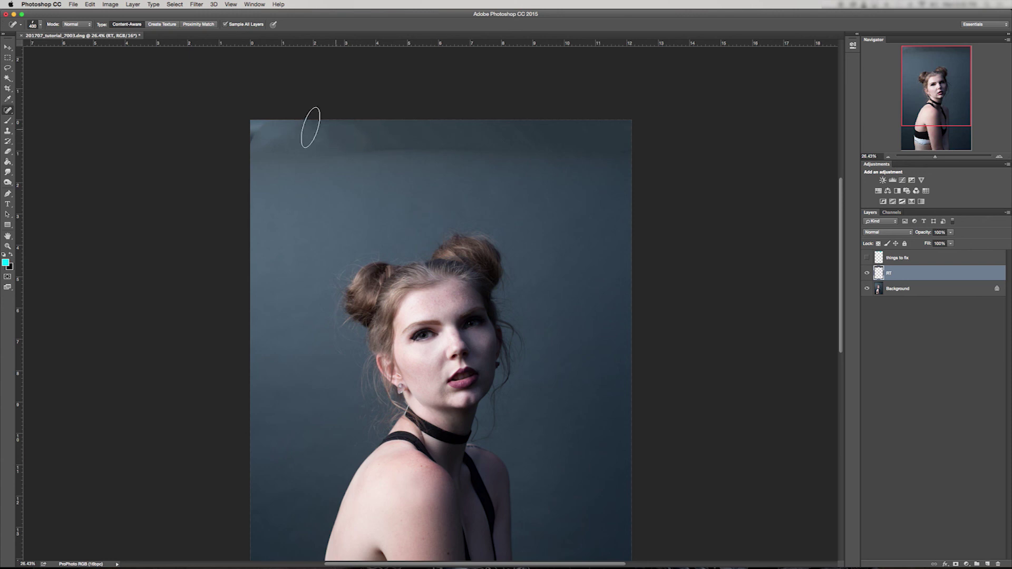
{"action": "key", "text": "super+z"}
Step: Try to cover the backdrop roll by cloning the plain backdrop below it with the brush enlarged to 300
{"action": "key", "text": "s"}
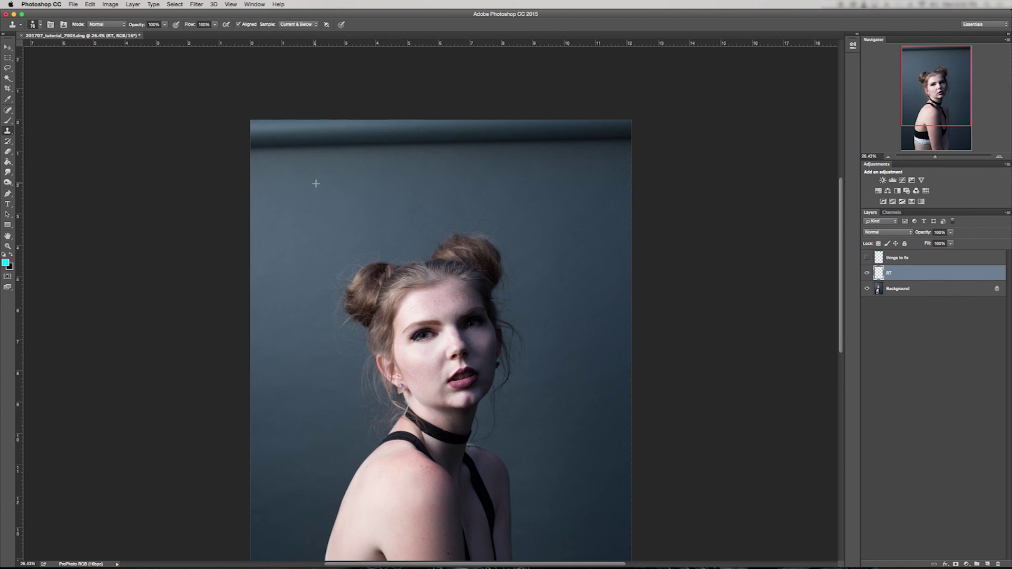
{"action": "key", "text": "]"}
{"action": "key", "text": "]"}
{"action": "key", "text": "]"}
{"action": "key", "text": "]"}
{"action": "key", "text": "]"}
{"action": "key", "text": "]"}
{"action": "key", "text": "]"}
{"action": "left_click", "coordinate": [304, 166], "text": "alt"}
{"action": "mouse_move", "coordinate": [312, 144]}
{"action": "left_mouse_down"}
{"action": "mouse_move", "coordinate": [261, 147]}
{"action": "mouse_move", "coordinate": [619, 145]}
{"action": "left_mouse_up"}
{"action": "left_click_drag", "start_coordinate": [619, 132], "coordinate": [270, 131]}
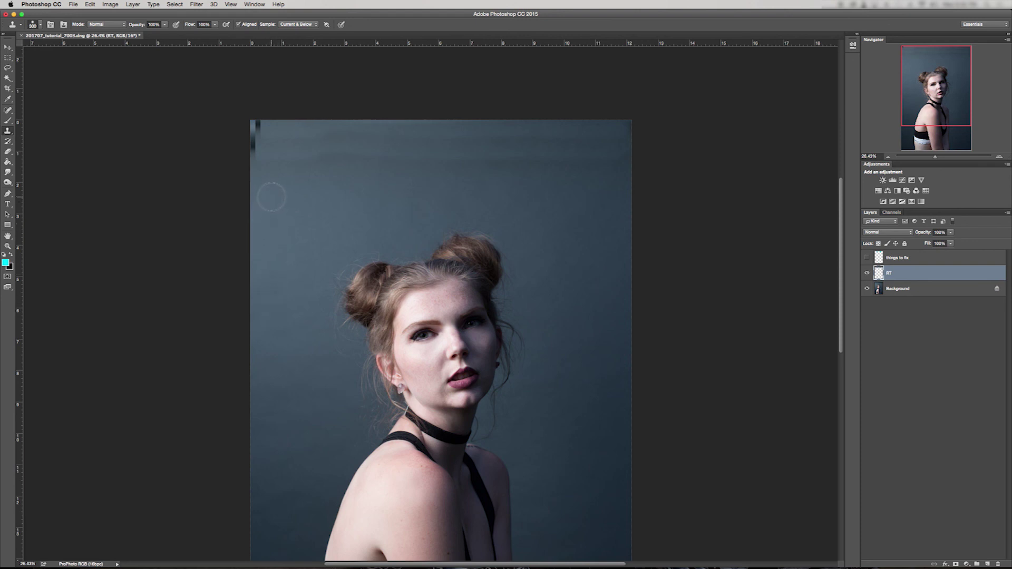
{"action": "key", "text": "super+alt+z"}
{"action": "key", "text": "super+alt+z"}
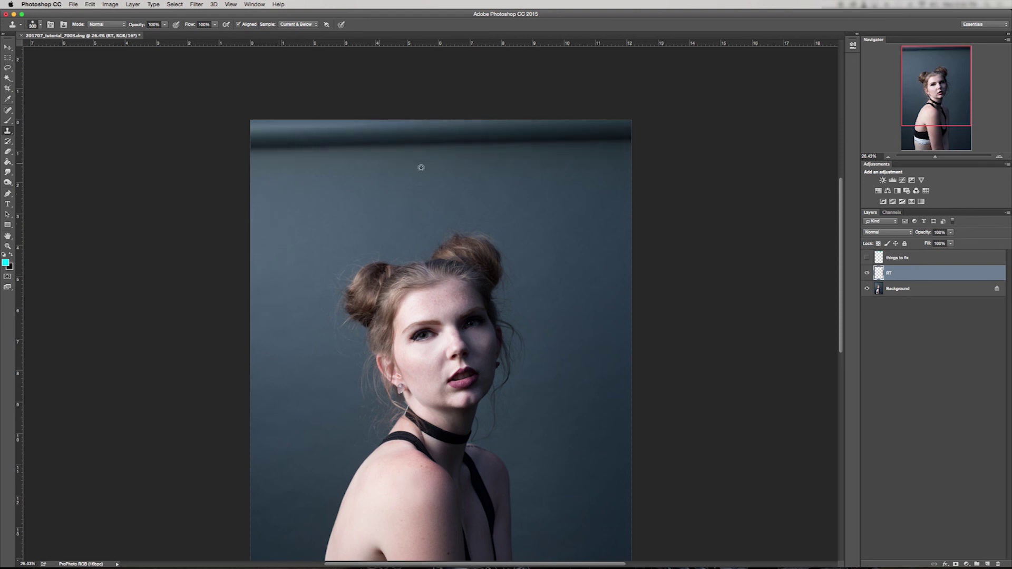
Step: Select a full-width rectangular strip of the Background layer, from the photo's upper edge to just above the hair buns
{"action": "key", "text": "z"}
{"action": "left_click_drag", "start_coordinate": [585, 224], "coordinate": [573, 216]}
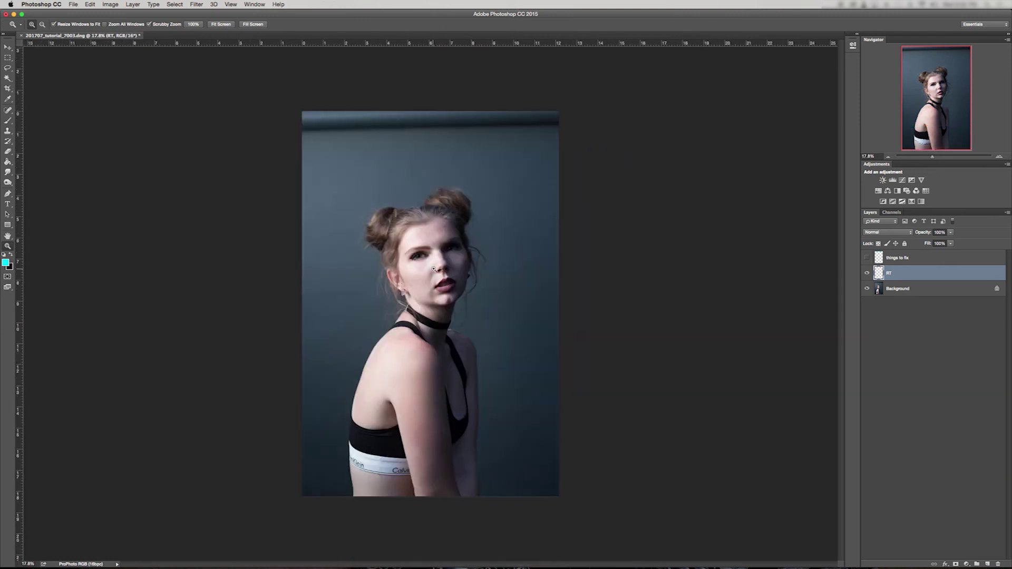
{"action": "left_click_drag", "start_coordinate": [433, 269], "coordinate": [447, 267]}
{"action": "left_click_drag", "start_coordinate": [441, 80], "coordinate": [454, 113]}
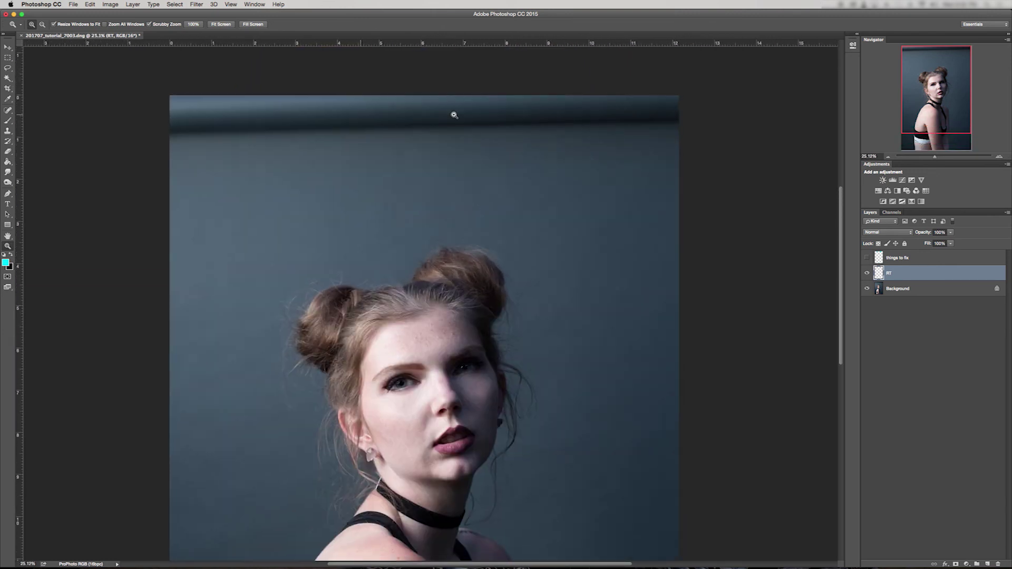
{"action": "left_click", "coordinate": [901, 291]}
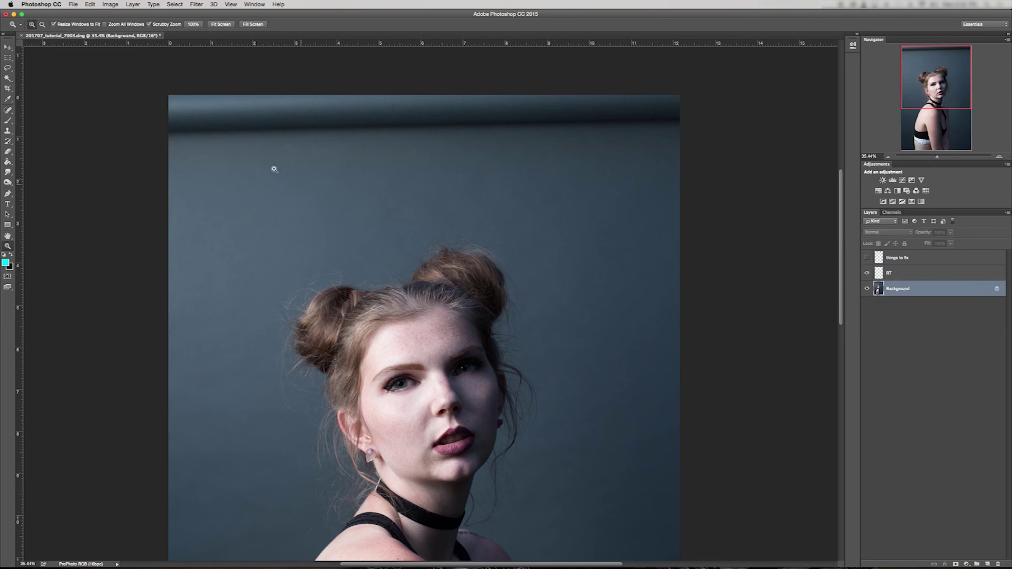
{"action": "key", "text": "m"}
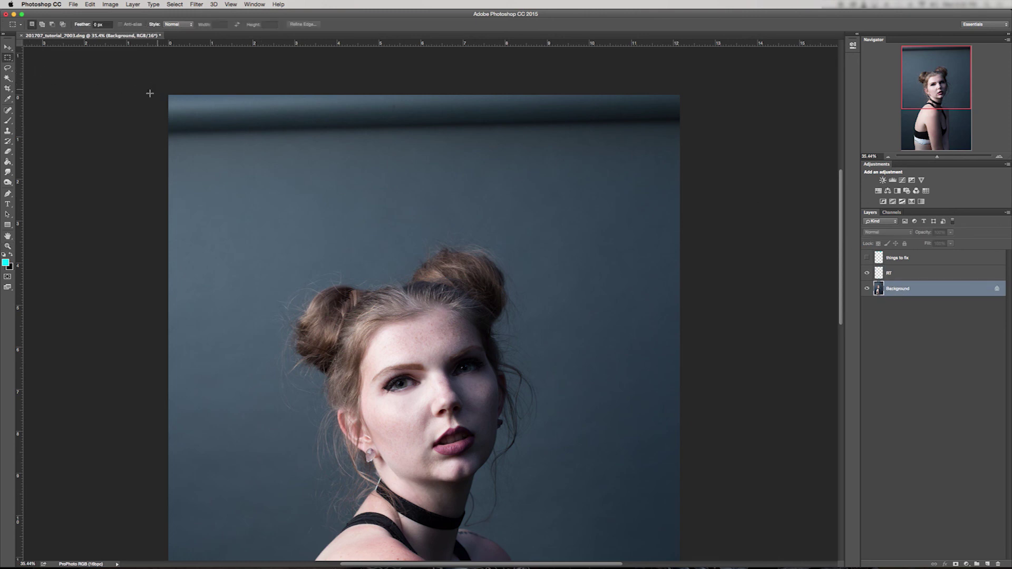
{"action": "left_click_drag", "start_coordinate": [163, 88], "coordinate": [710, 228]}
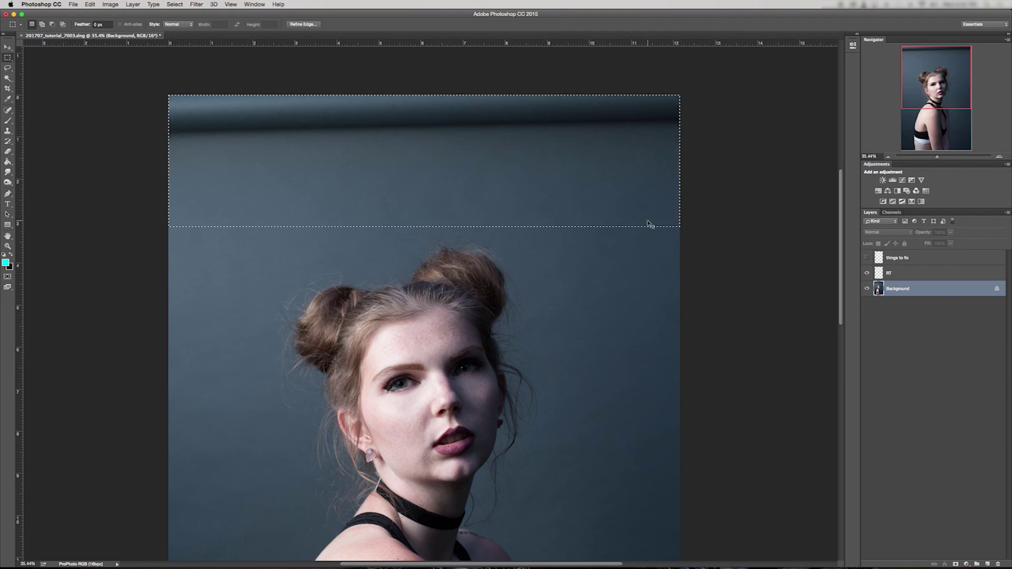
Step: Stretch the selected backdrop strip upward to about 146% height, pushing the roll off the canvas, and deselect it
{"action": "key", "text": "super+t"}
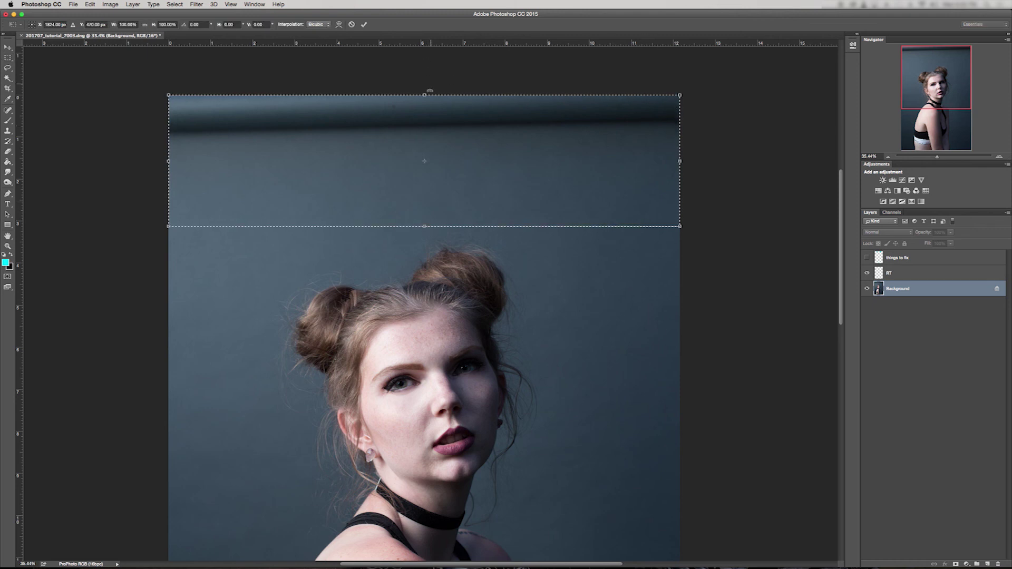
{"action": "left_click_drag", "start_coordinate": [424, 95], "coordinate": [424, 51]}
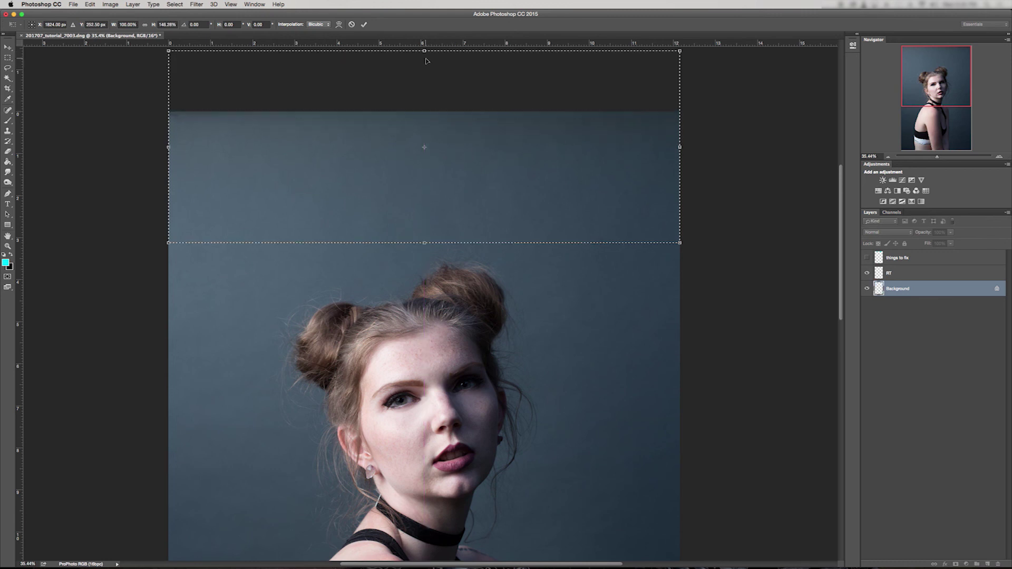
{"action": "left_click", "coordinate": [364, 26]}
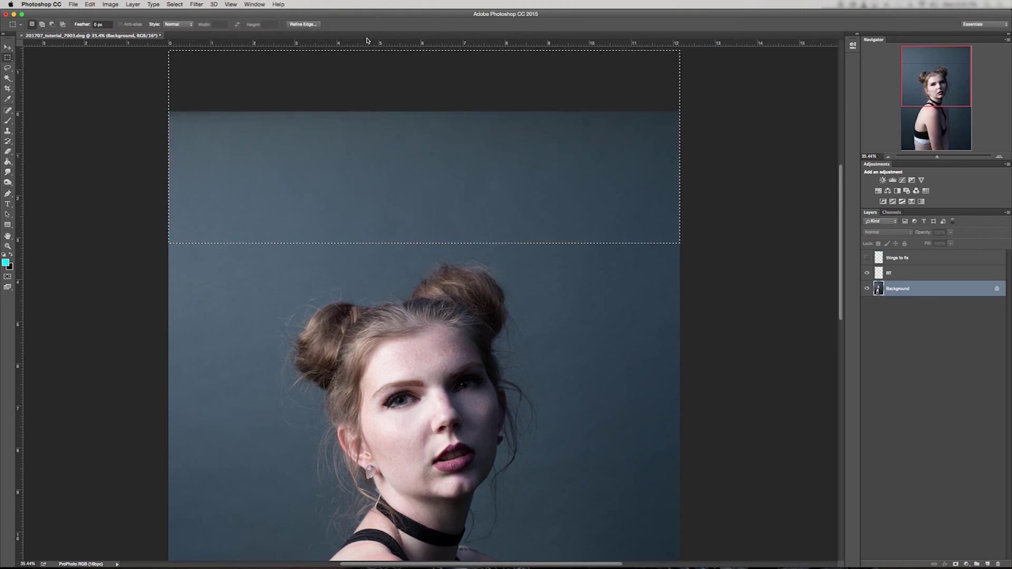
{"action": "right_click", "coordinate": [442, 145]}
{"action": "left_click", "coordinate": [478, 150]}
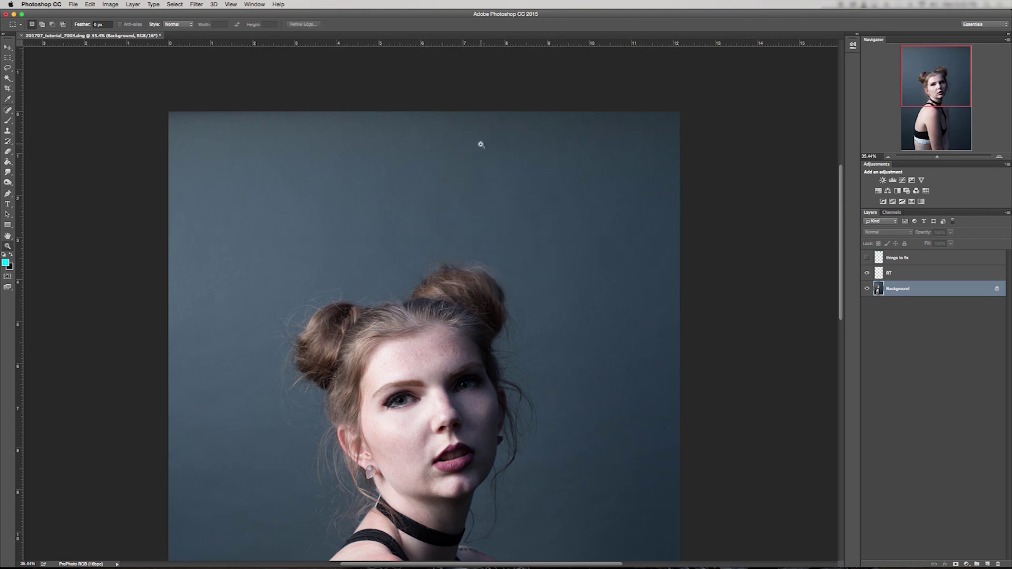
Step: Inspect the whole portrait and compare the retouched result with the original photo
{"action": "key", "text": "z"}
{"action": "left_click_drag", "start_coordinate": [479, 148], "coordinate": [453, 179]}
{"action": "key", "text": "space"}
{"action": "left_click_drag", "start_coordinate": [443, 343], "coordinate": [470, 348]}
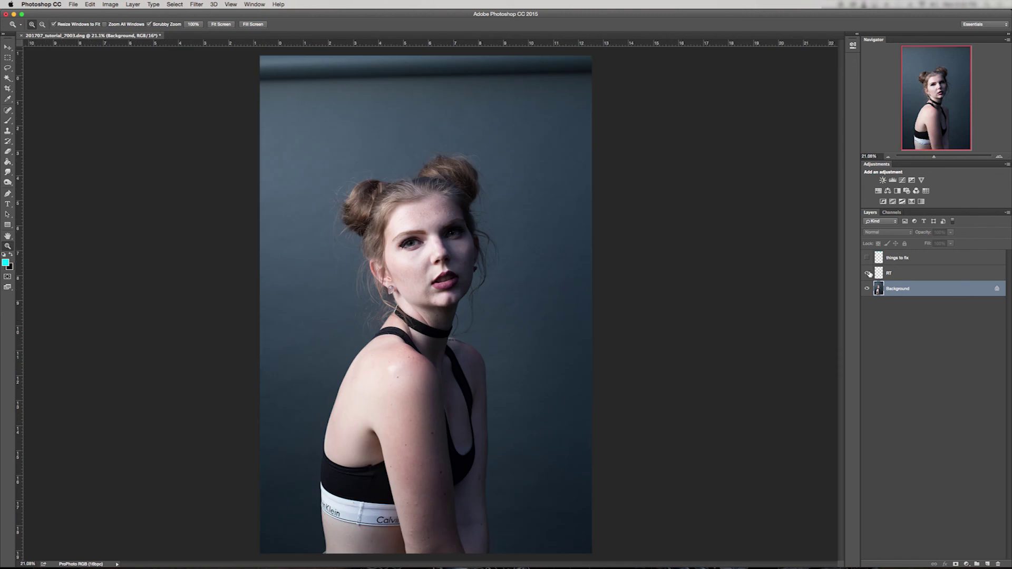